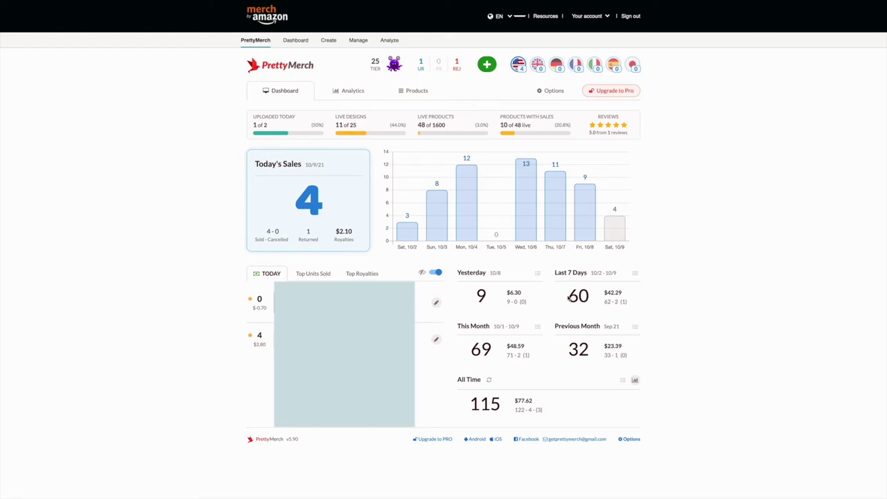
# Examine the sales dashboard's Last 7 Days figure, the account tier, and the best seller in the Top Units Sold list.
pyautogui.moveTo(568, 296); pyautogui.dragTo(588, 297)
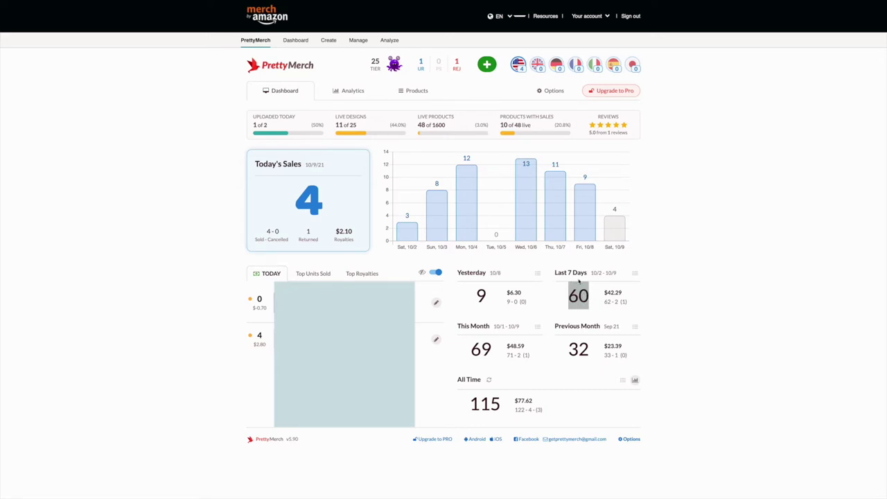
pyautogui.click(313, 273)
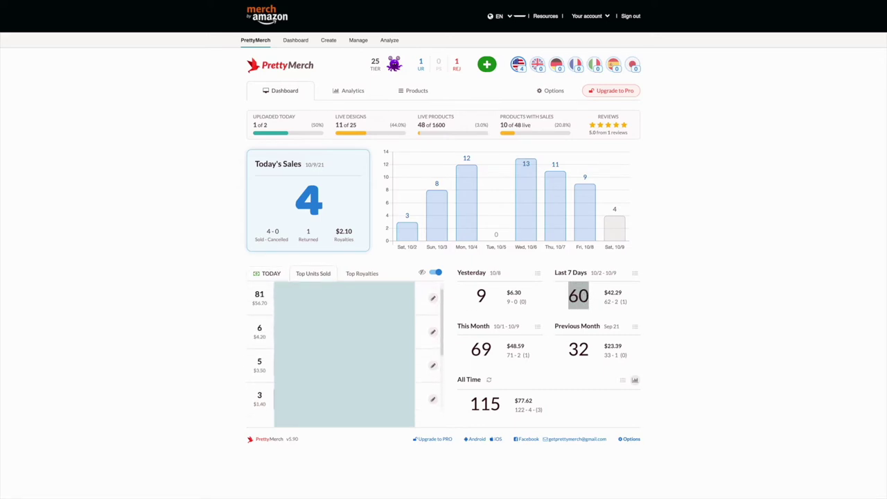
pyautogui.doubleClick(374, 61)
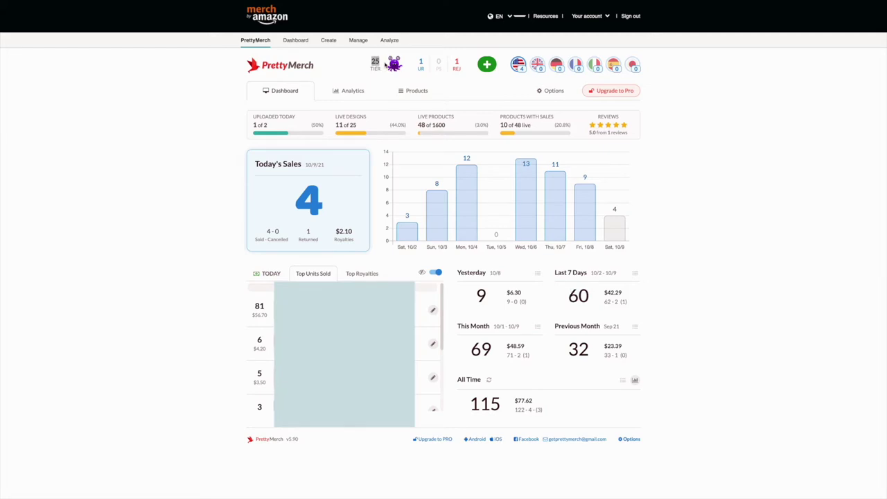
pyautogui.click(401, 266)
pyautogui.scroll(-3, 347, 333)
pyautogui.scroll(3, 347, 332)
pyautogui.doubleClick(257, 306)
pyautogui.click(240, 307)
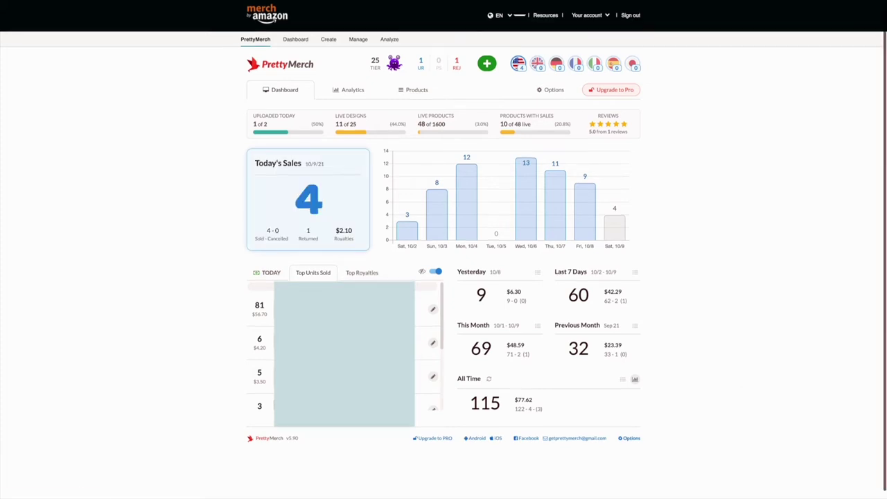
pyautogui.doubleClick(258, 306)
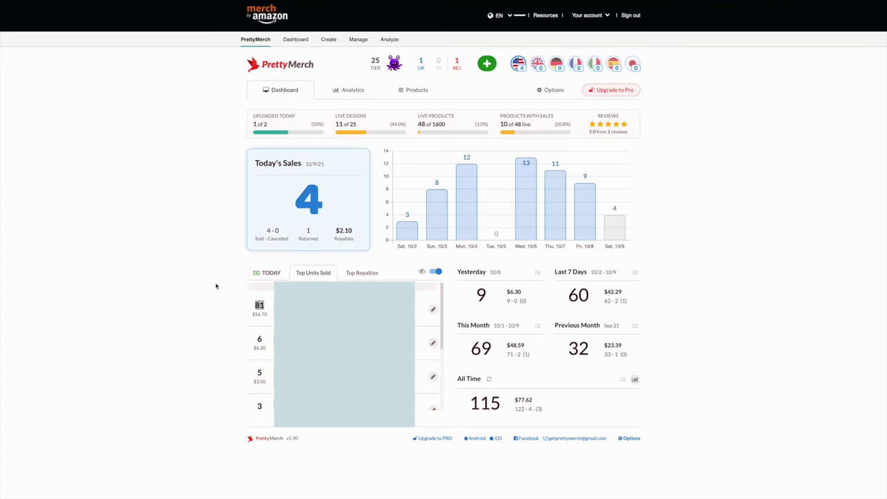
pyautogui.click(222, 305)
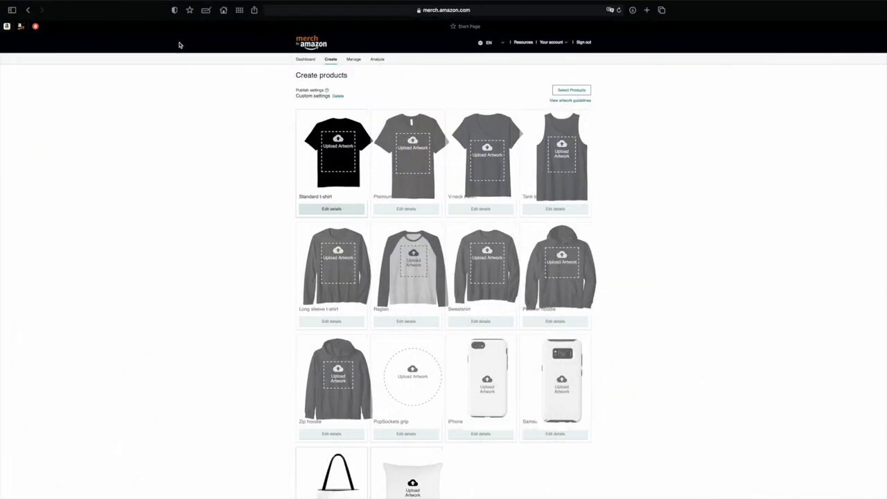
# Open the Amazon.com infringement report form linked in the Intellectual Property section of the Merch by Amazon FAQs.
pyautogui.click(525, 44)
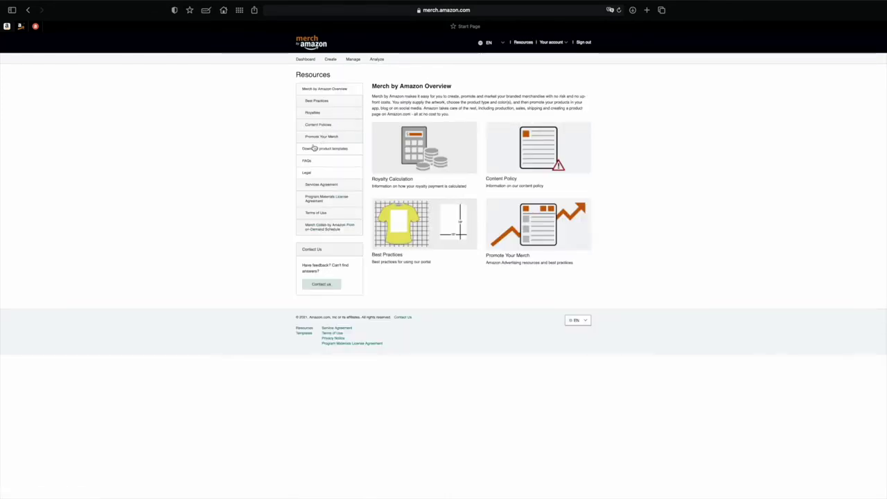
pyautogui.click(307, 162)
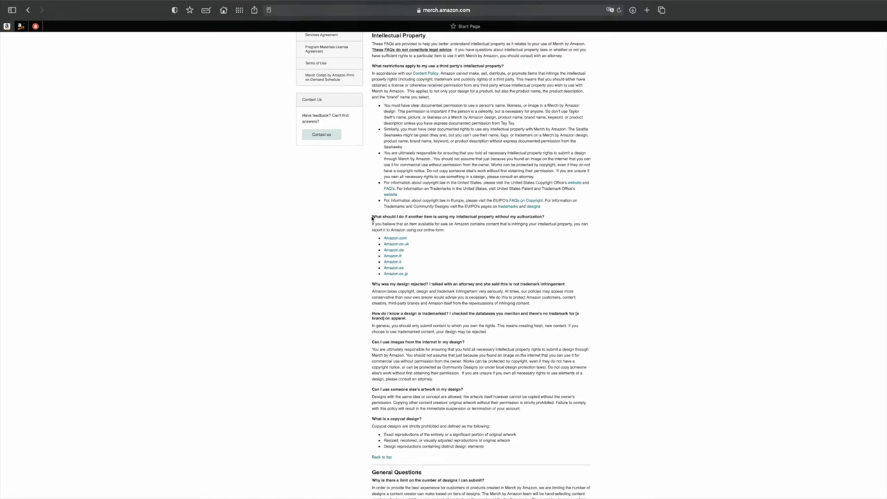
pyautogui.moveTo(372, 217); pyautogui.dragTo(548, 218)
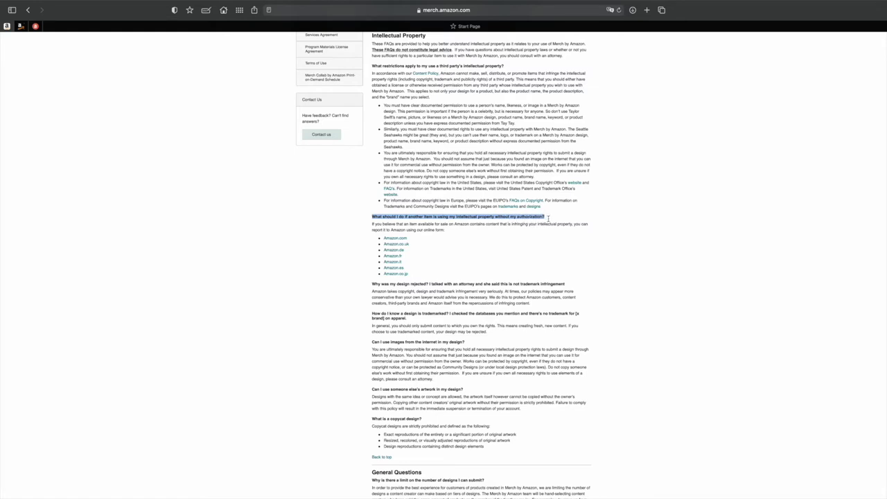
pyautogui.click(424, 244)
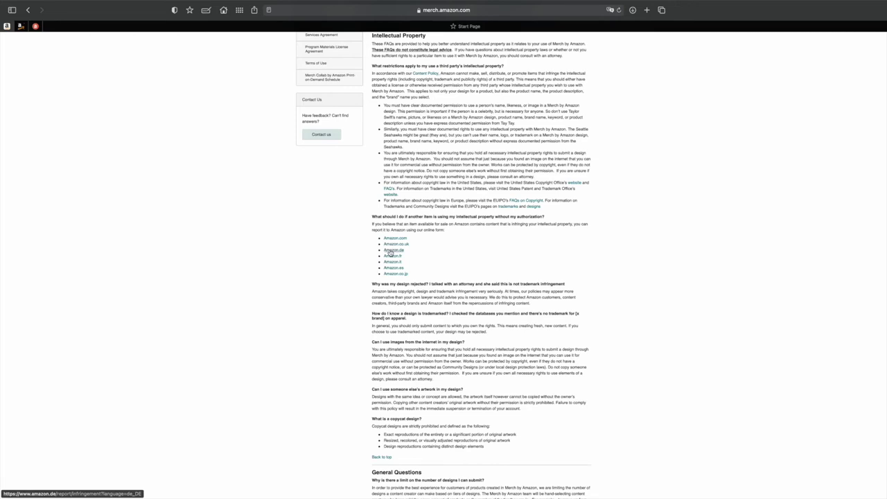
pyautogui.click(390, 254)
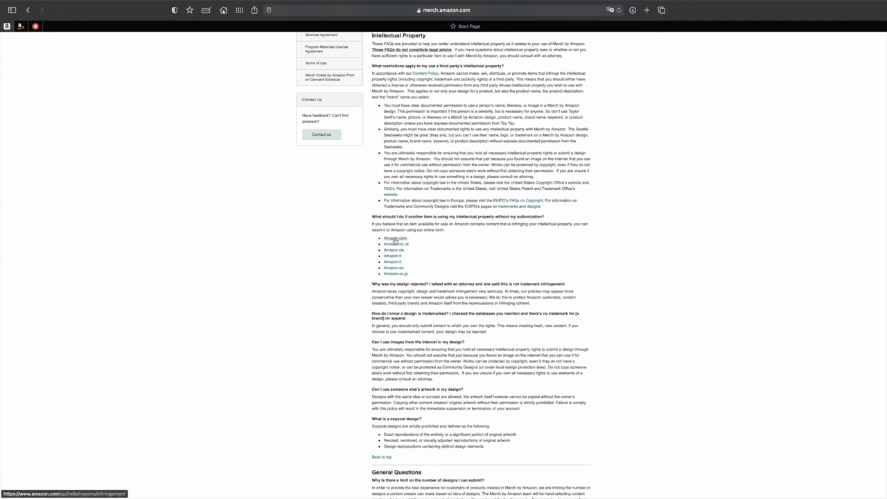
pyautogui.click(395, 240)
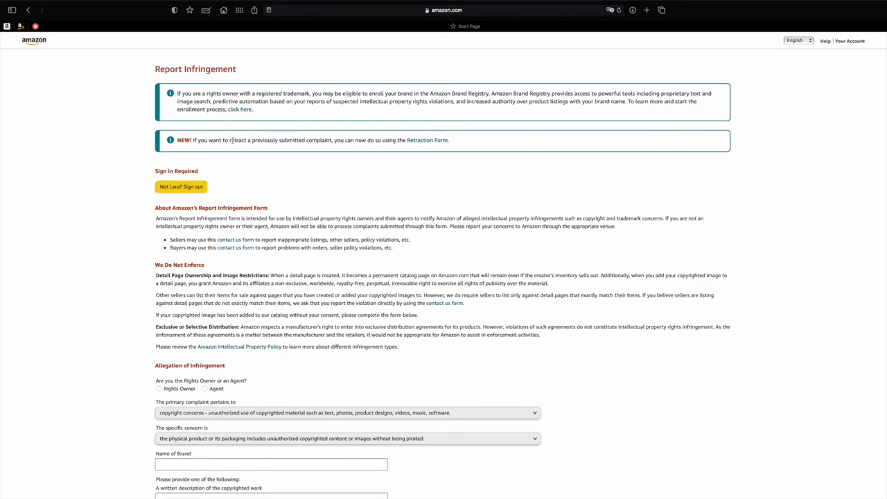
# Review the Report Infringement form's introduction, allegation fields and contact details section.
pyautogui.scroll(-4, 235, 157)
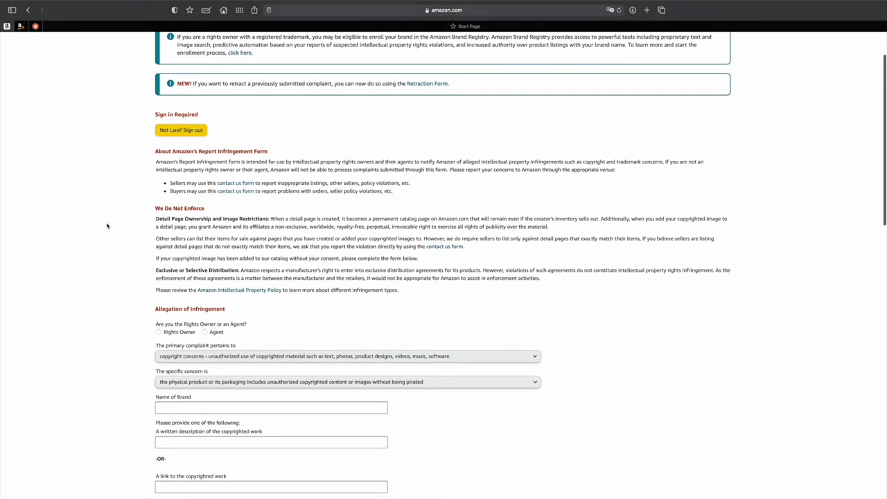
pyautogui.scroll(-1, 107, 225)
pyautogui.scroll(-4, 106, 225)
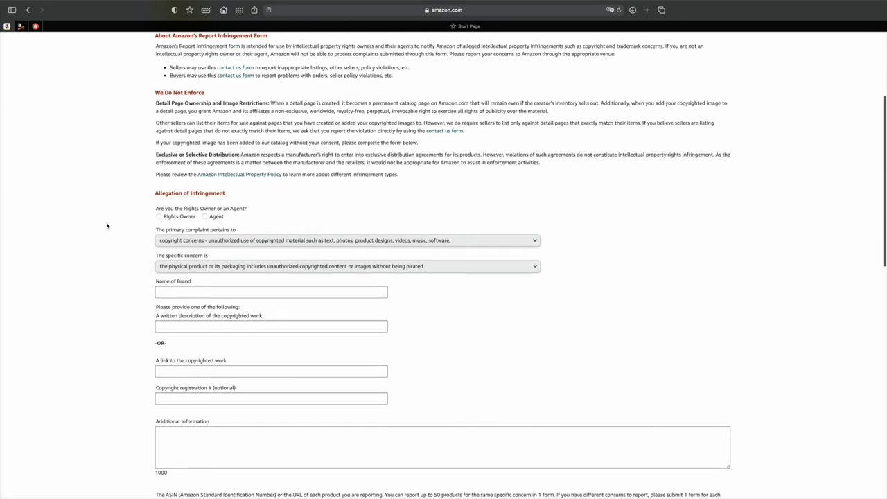
pyautogui.scroll(-4, 107, 225)
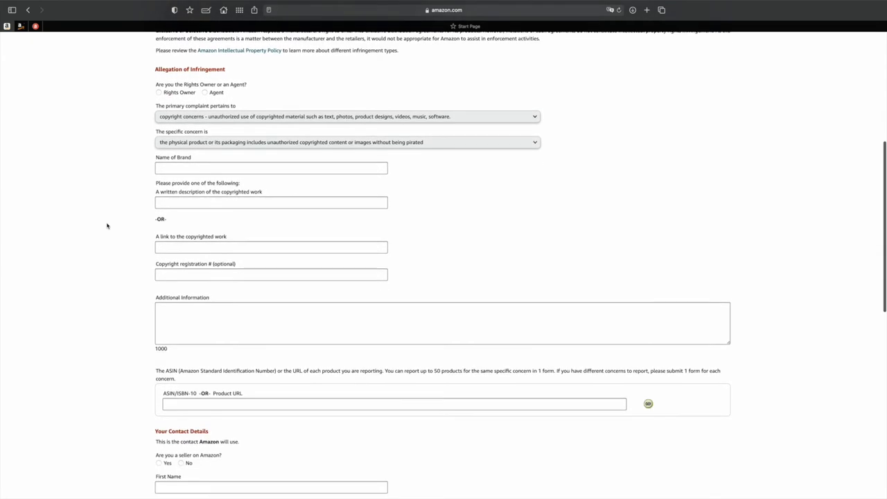
pyautogui.scroll(-1, 106, 225)
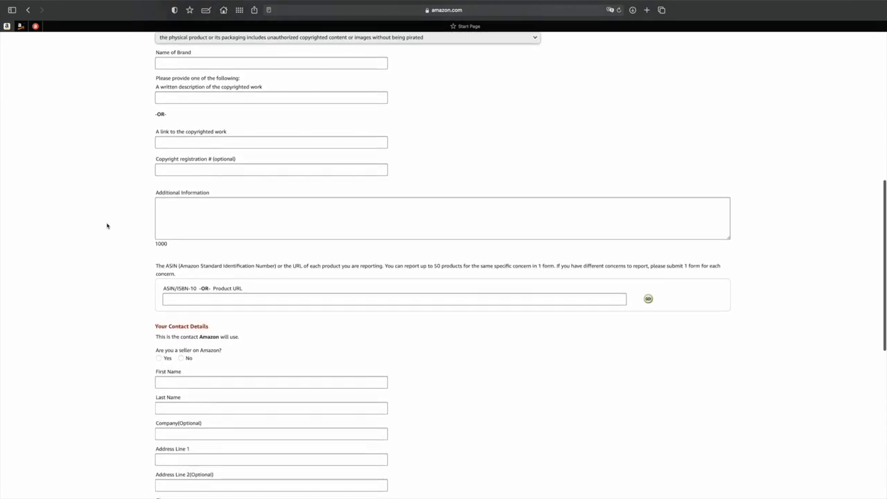
pyautogui.scroll(-2, 107, 225)
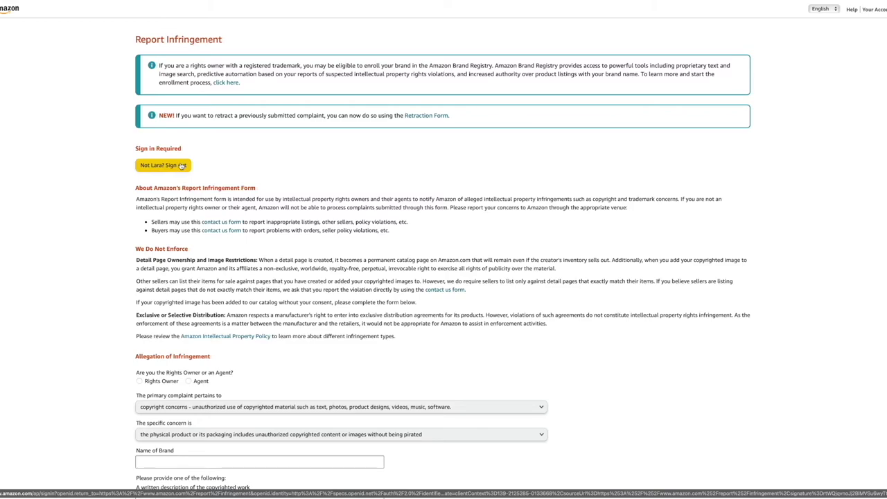
pyautogui.scroll(-3, 182, 165)
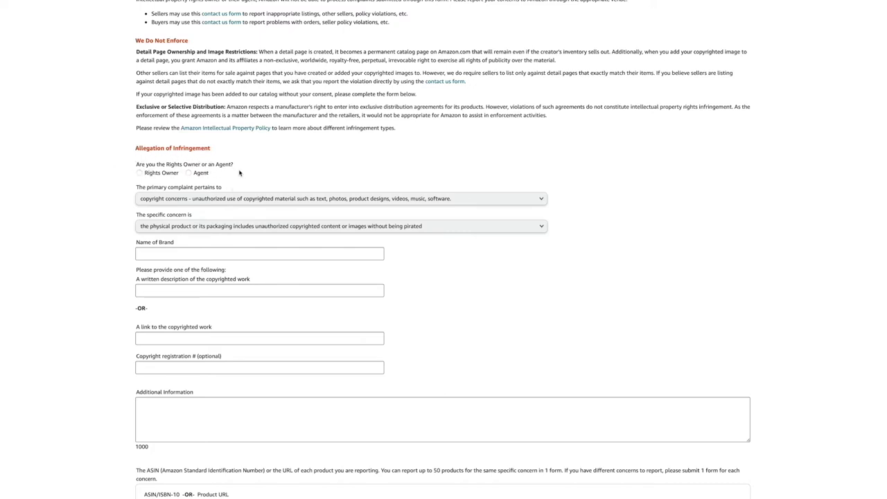
# Identify the complainant as Rights Owner and choose copyright concerns as the primary complaint.
pyautogui.click(144, 174)
pyautogui.scroll(-1, 171, 188)
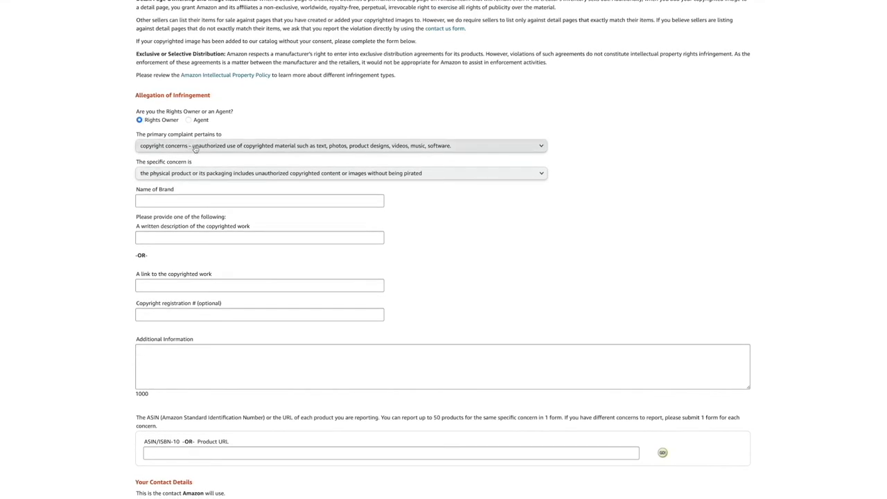
pyautogui.click(364, 148)
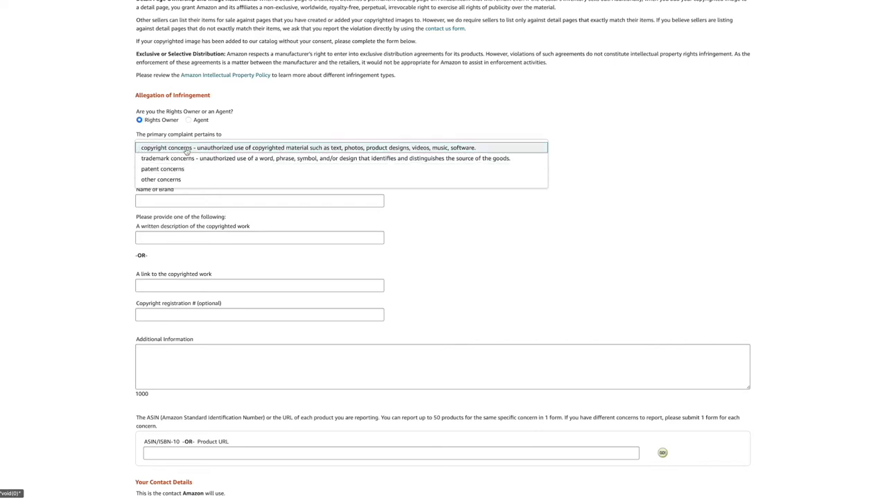
pyautogui.click(194, 150)
pyautogui.click(169, 149)
pyautogui.click(171, 149)
# Set the specific concern to the physical product or its packaging including unauthorized copyrighted content or images without being pirated.
pyautogui.scroll(-1, 172, 145)
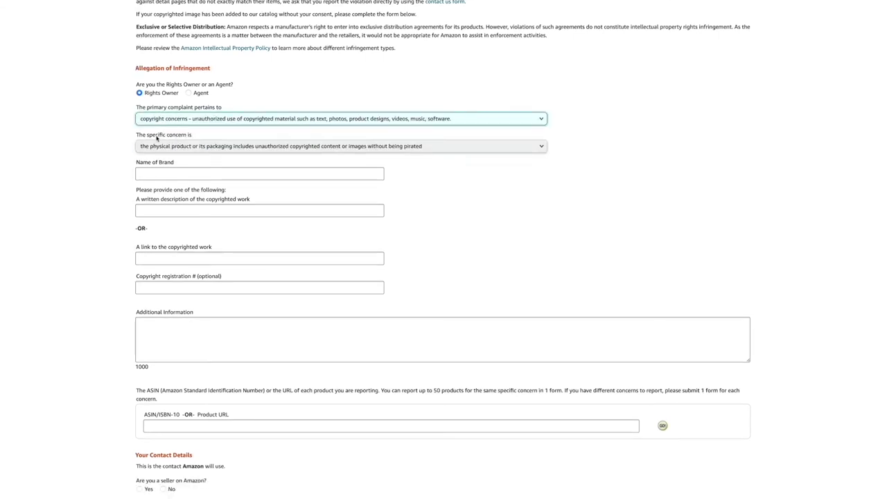
pyautogui.click(265, 149)
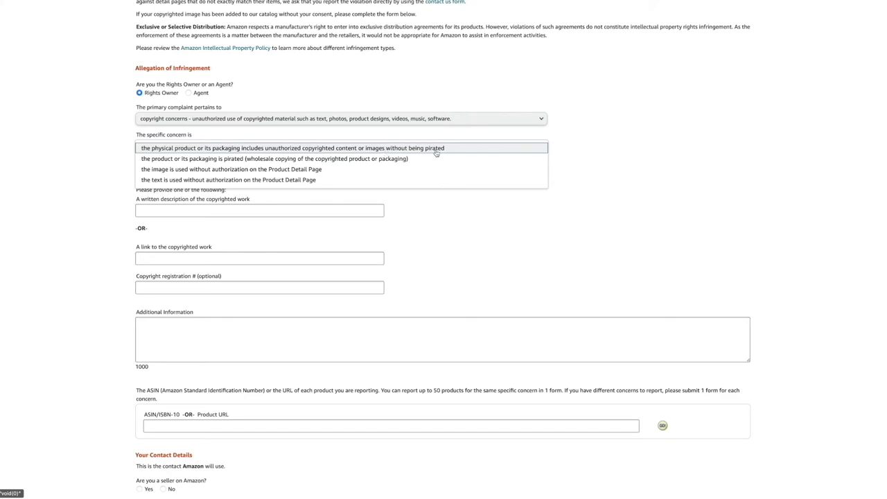
pyautogui.click(409, 150)
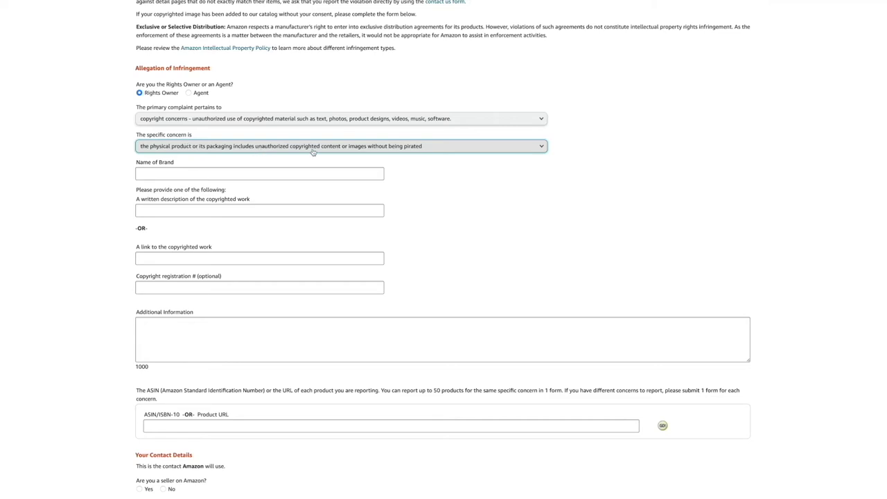
# Copy the brand "Free Hugs" from the hedgehog T-shirt's product page into the form's Name of Brand field.
pyautogui.click(143, 173)
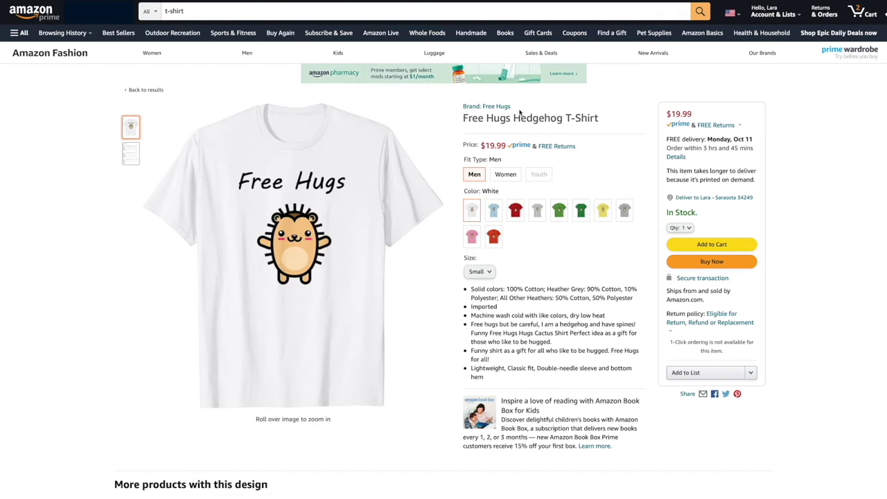
pyautogui.moveTo(511, 109); pyautogui.dragTo(485, 105)
pyautogui.press('super+c')
pyautogui.scroll(-1, 520, 109)
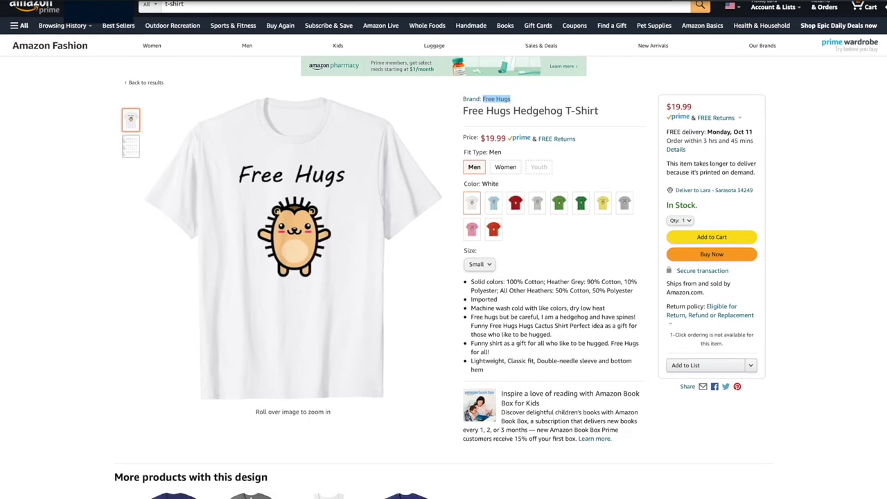
pyautogui.click(73, 1)
pyautogui.click(84, 7)
pyautogui.hotkey('ctrl', 'Tab')
pyautogui.click(73, 1)
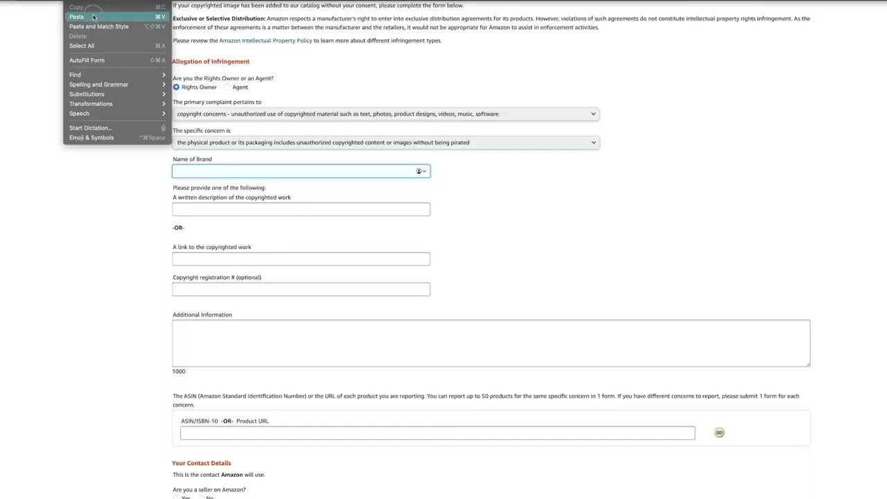
pyautogui.click(93, 16)
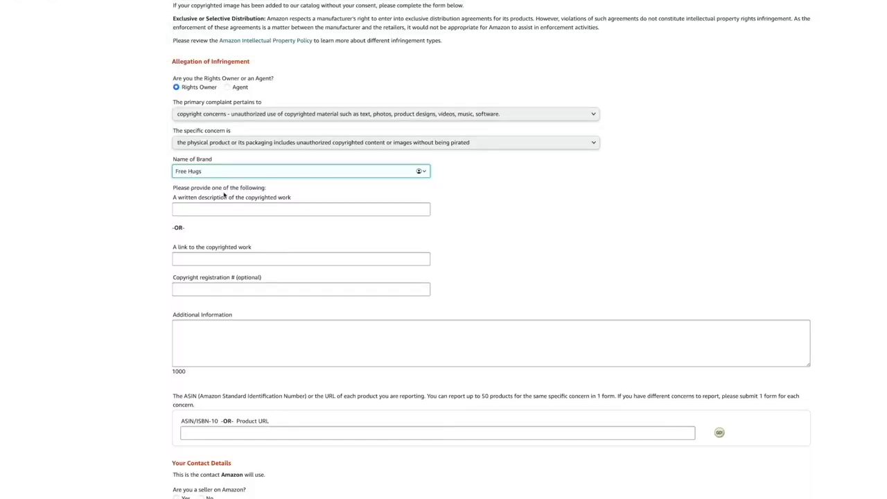
# Examine the brand name entry and the two alternatives for identifying the copyrighted work: a written description or a link.
pyautogui.scroll(-1, 210, 220)
pyautogui.moveTo(214, 171); pyautogui.dragTo(148, 171)
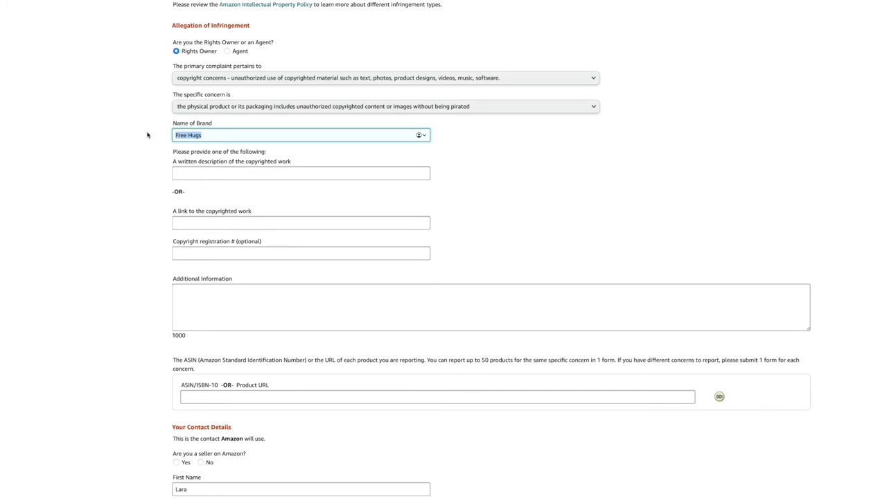
pyautogui.scroll(-1, 147, 136)
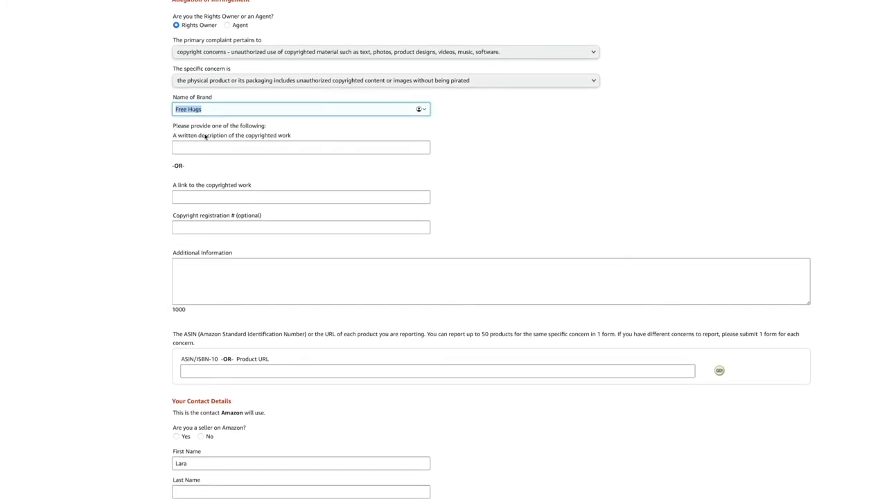
pyautogui.moveTo(173, 136); pyautogui.dragTo(295, 139)
pyautogui.click(279, 144)
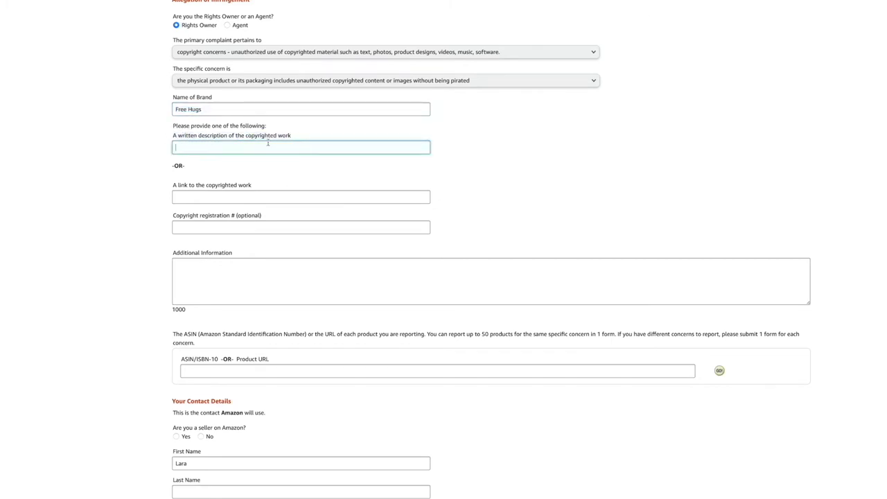
pyautogui.moveTo(169, 167); pyautogui.dragTo(257, 188)
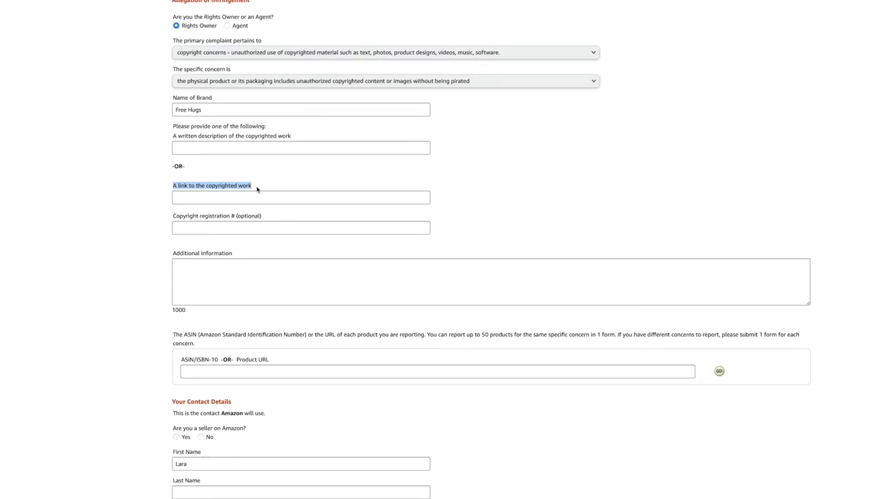
pyautogui.click(216, 197)
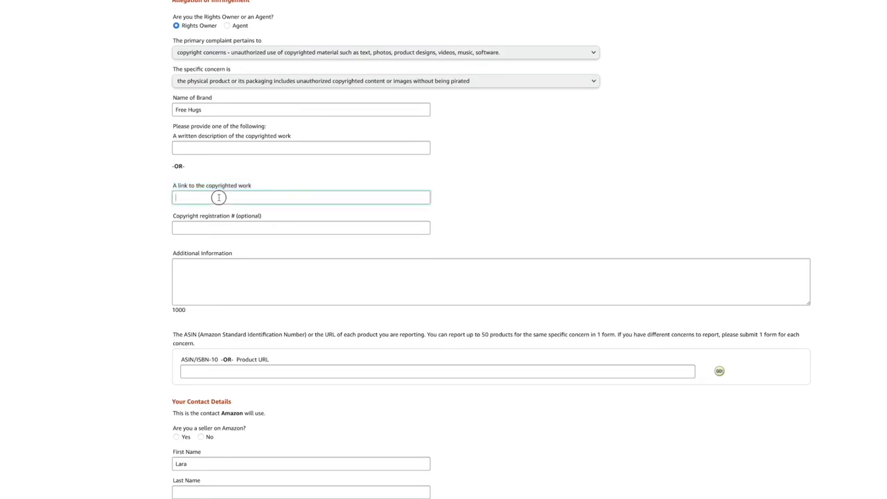
pyautogui.click(186, 146)
pyautogui.press('Tab')
pyautogui.click(201, 147)
# Copy the web address of the hedgehog T-shirt's product page into the form as the link to the copyrighted work.
pyautogui.click(204, 197)
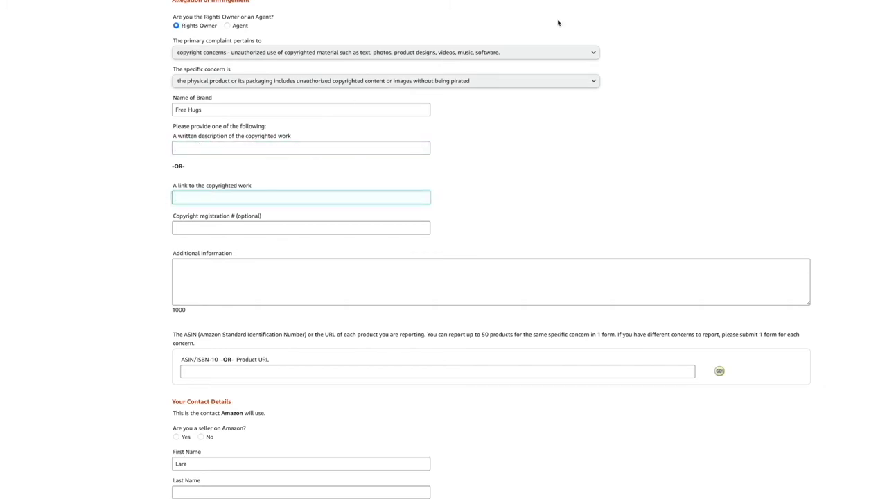
pyautogui.hotkey('ctrl', 'Tab')
pyautogui.press('super+l')
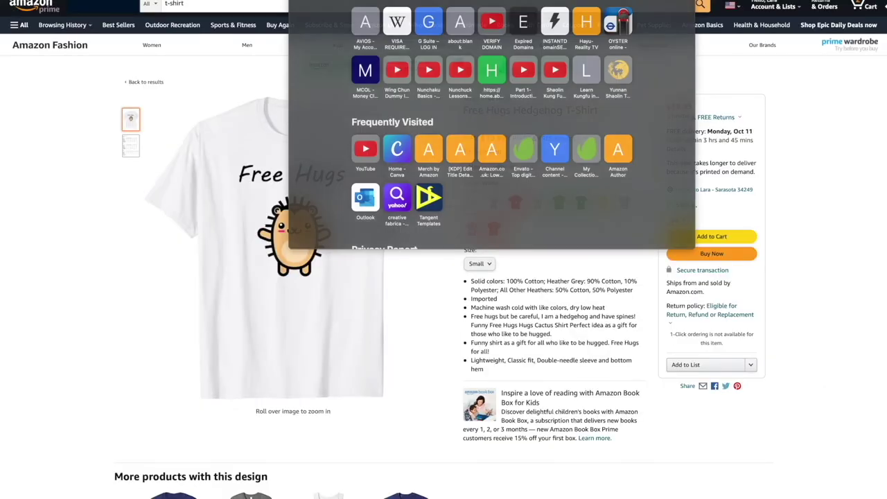
pyautogui.rightClick(60, 1)
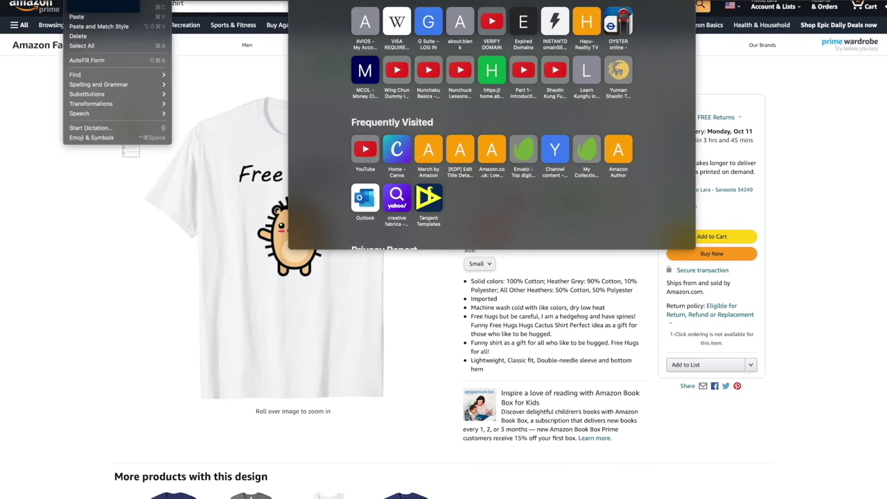
pyautogui.click(57, 116)
pyautogui.hotkey('ctrl', 'shift', 'Tab')
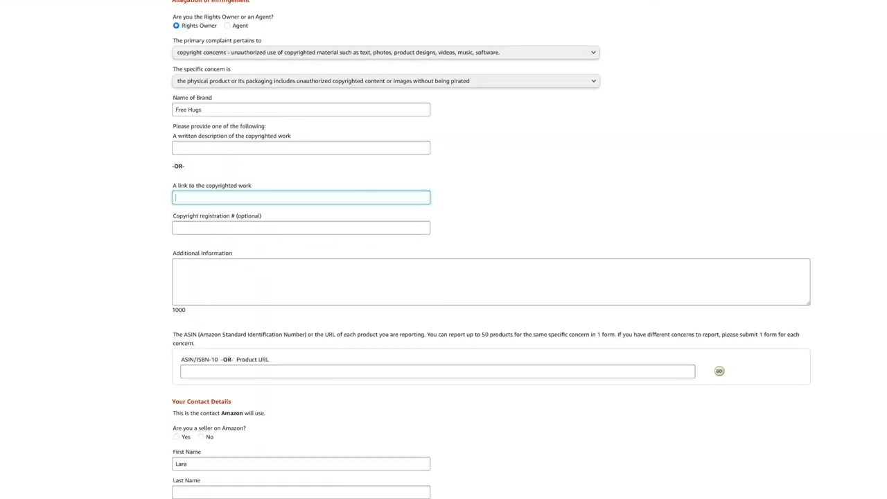
pyautogui.click(297, 194)
pyautogui.rightClick(64, 2)
pyautogui.click(85, 19)
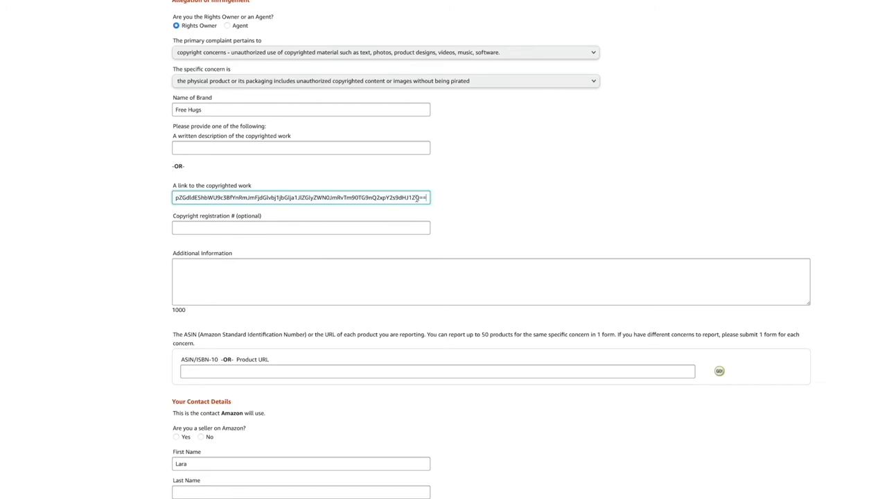
# Clear the pasted product address from the link to the copyrighted work.
pyautogui.moveTo(417, 198); pyautogui.dragTo(81, 185)
pyautogui.press('BackSpace')
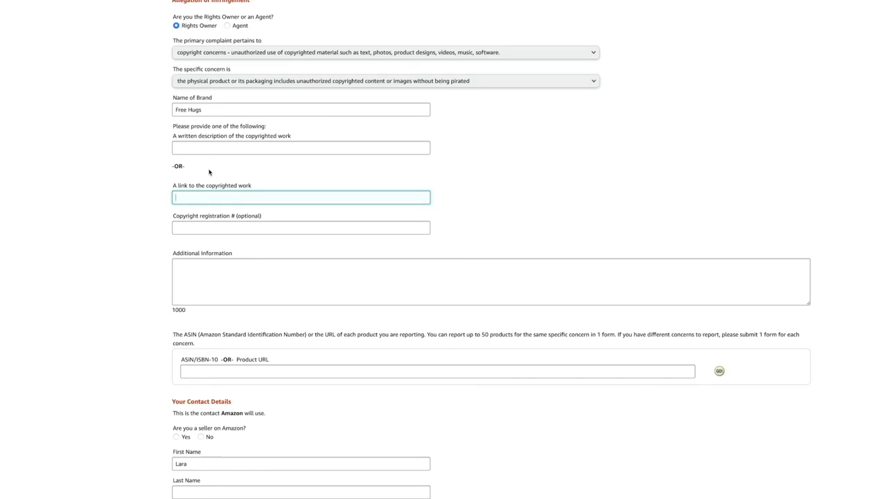
pyautogui.click(220, 147)
pyautogui.click(202, 198)
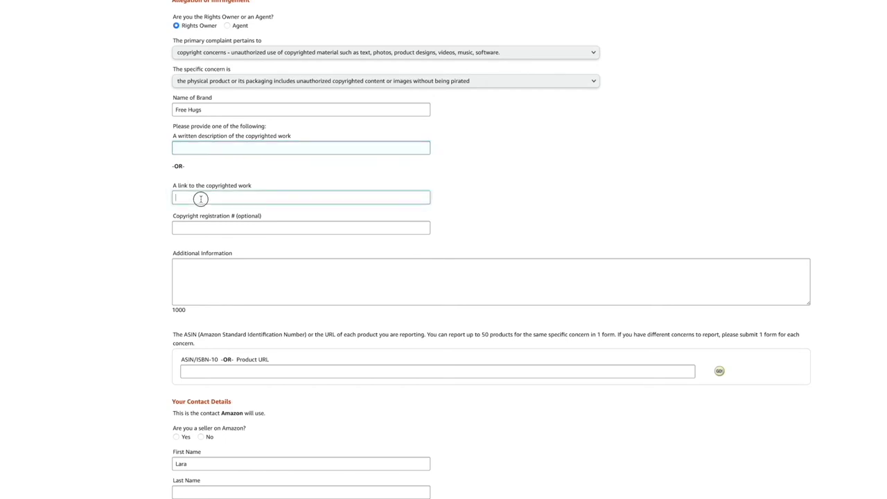
# Try "my design has a porcupine illustration" as the written description of the copyrighted work, and clear it again.
pyautogui.click(199, 145)
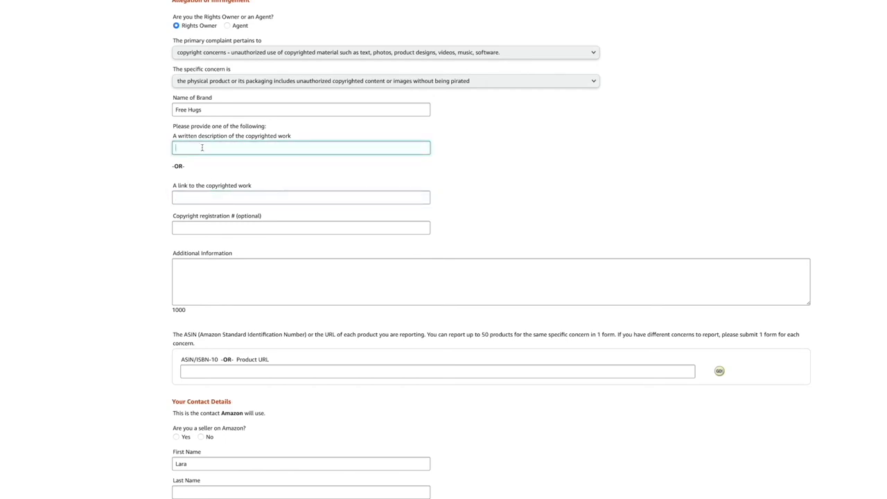
pyautogui.write('my design has a porcupine')
pyautogui.press('BackSpace')
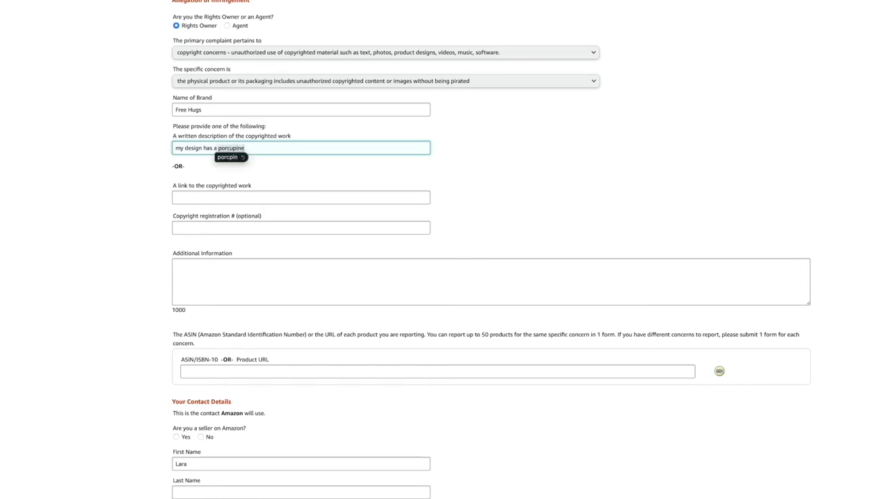
pyautogui.write('illustra')
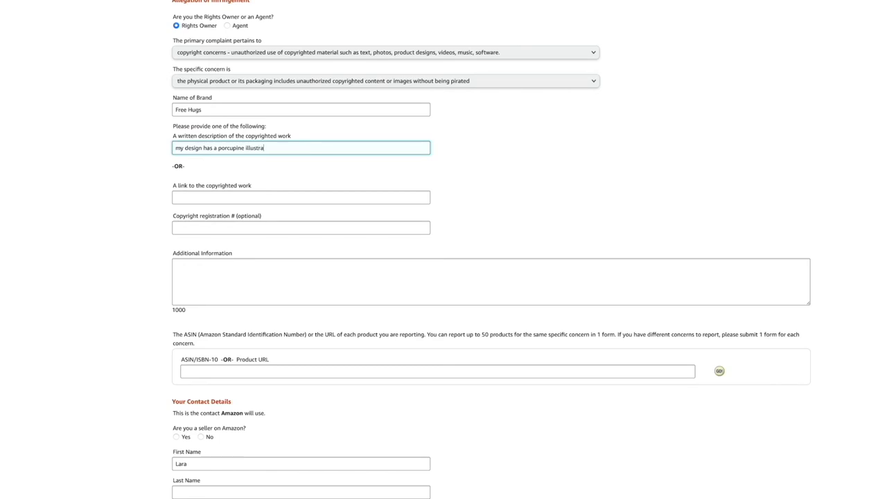
pyautogui.write('tion')
pyautogui.click(278, 148)
pyautogui.moveTo(351, 153); pyautogui.dragTo(105, 129)
pyautogui.press('BackSpace')
# Paste the copied hedgehog T-shirt product address as the link to the copyrighted work.
pyautogui.click(241, 196)
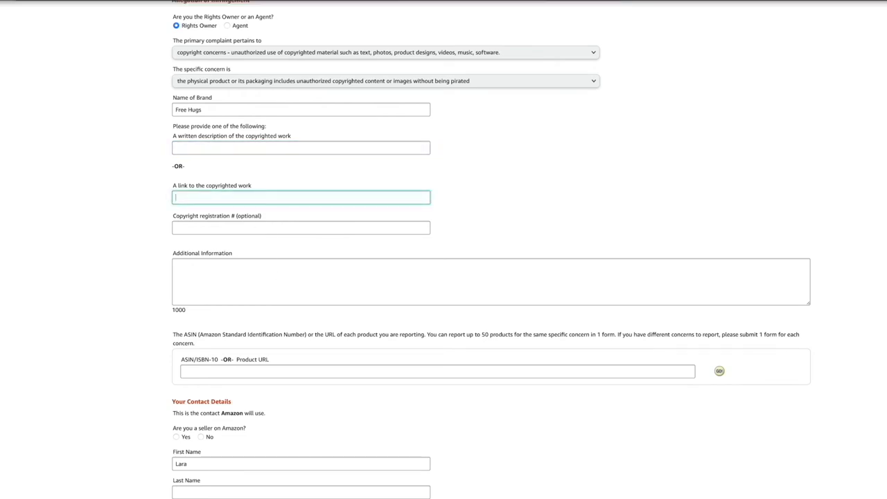
pyautogui.click(76, 2)
pyautogui.click(86, 14)
pyautogui.scroll(-1, 202, 244)
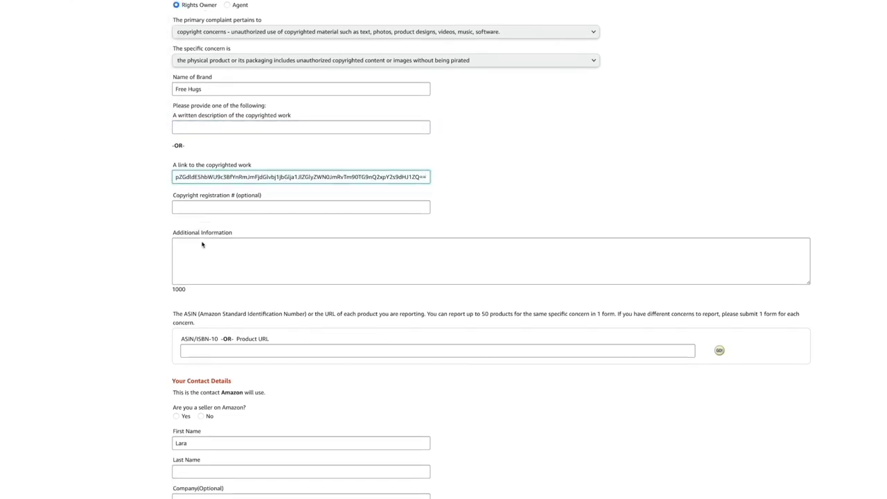
pyautogui.scroll(-2, 192, 183)
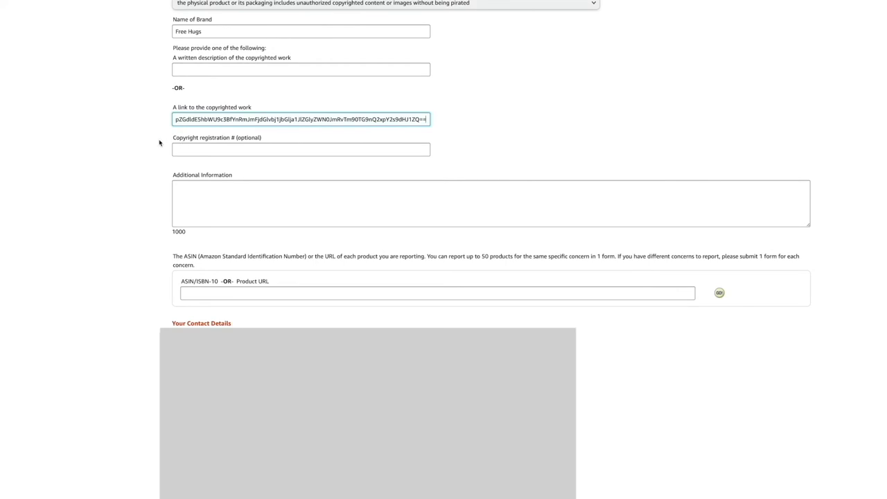
# Look up the Date First Available in the Product details of the hedgehog T-shirt's page.
pyautogui.click(190, 150)
pyautogui.scroll(-1, 220, 190)
pyautogui.click(197, 176)
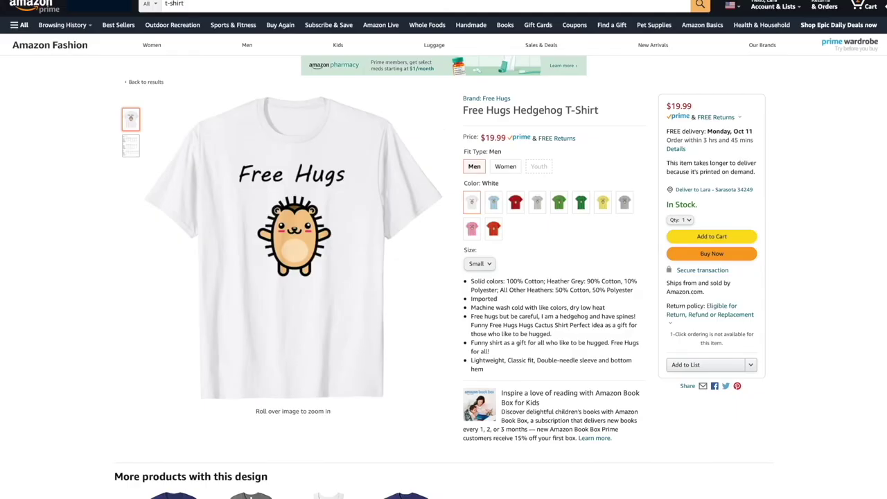
pyautogui.scroll(-15, 400, 220)
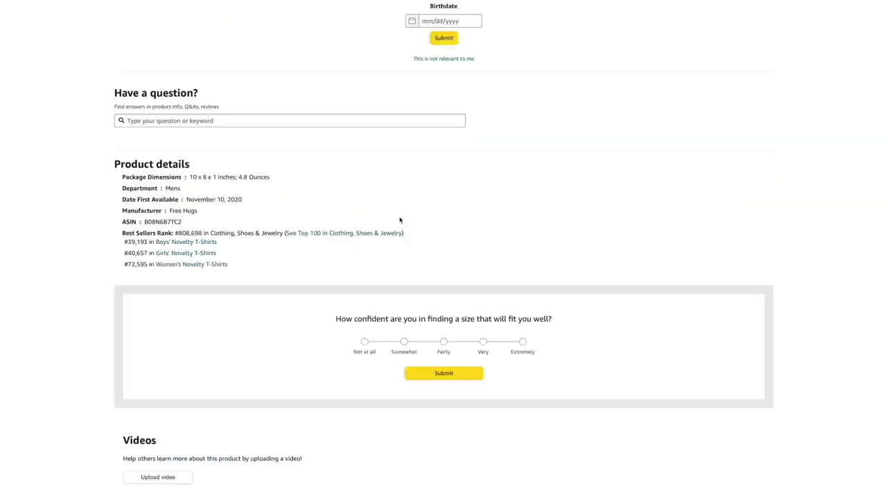
pyautogui.scroll(4, 399, 220)
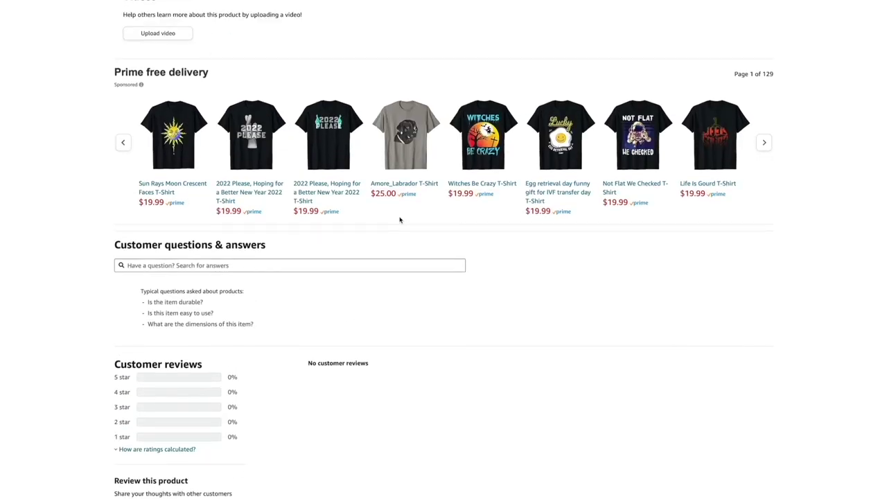
pyautogui.scroll(5, 400, 220)
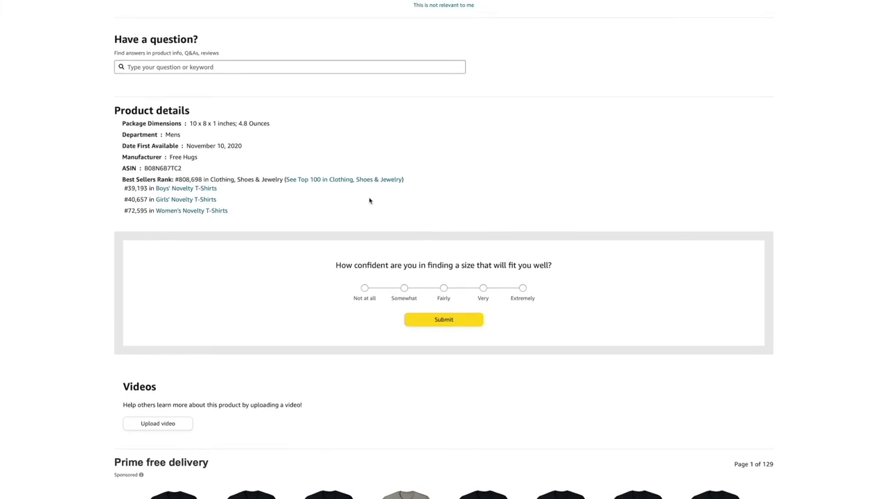
pyautogui.moveTo(111, 109); pyautogui.dragTo(189, 116)
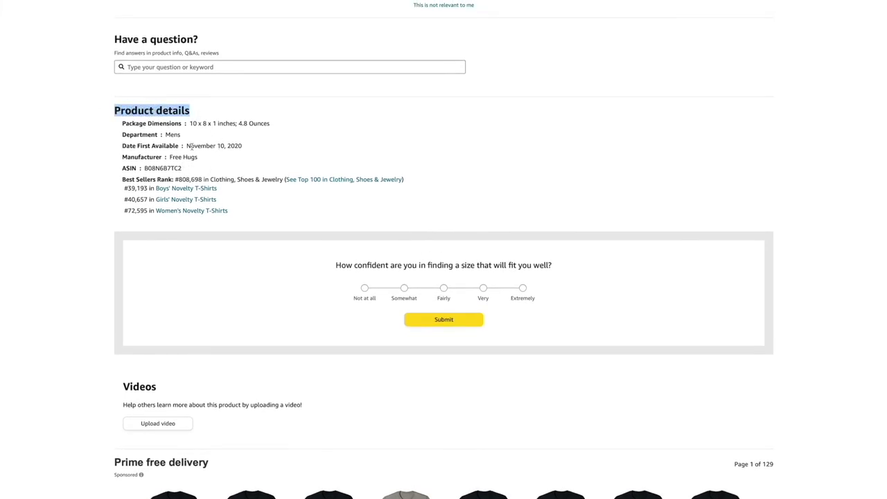
pyautogui.moveTo(122, 145); pyautogui.dragTo(250, 149)
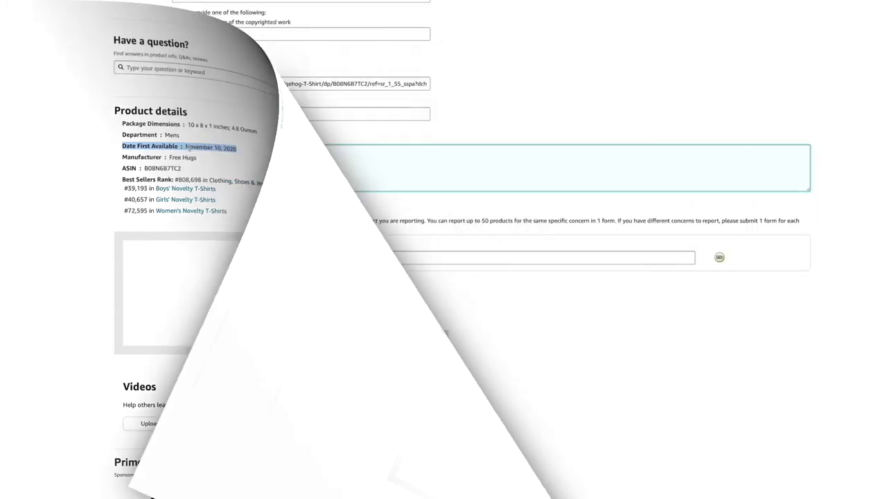
# Enter in Additional Information: "I've uploaded my design on the 10th of November 2021...my design has been stolen and re uploaded by this seller in date .....".
pyautogui.write('aded m')
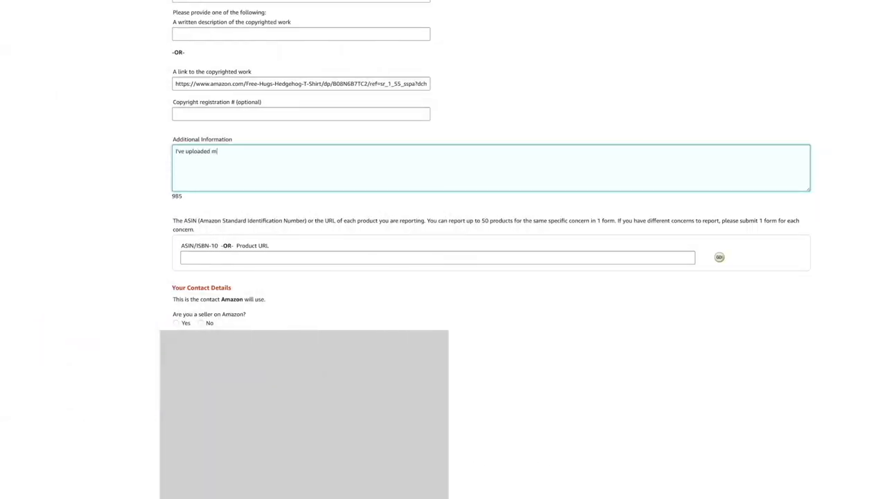
pyautogui.write('y design on the 10th of November 2021')
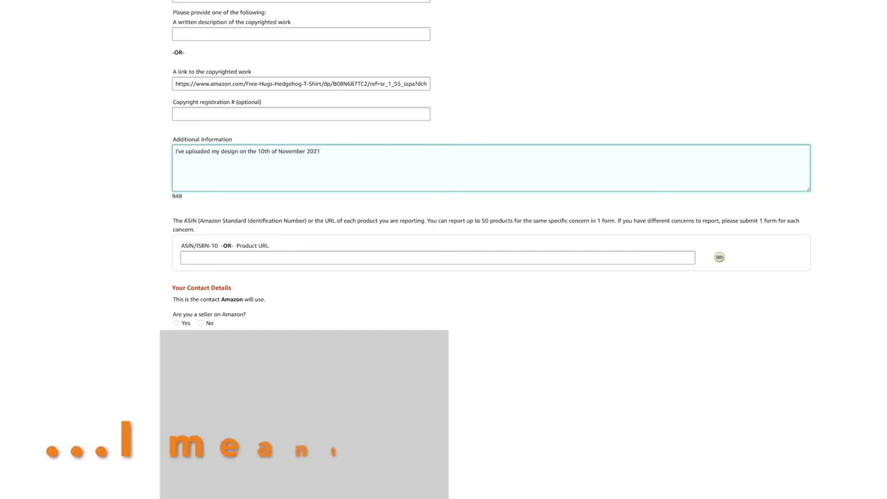
pyautogui.write('...')
pyautogui.write('my design')
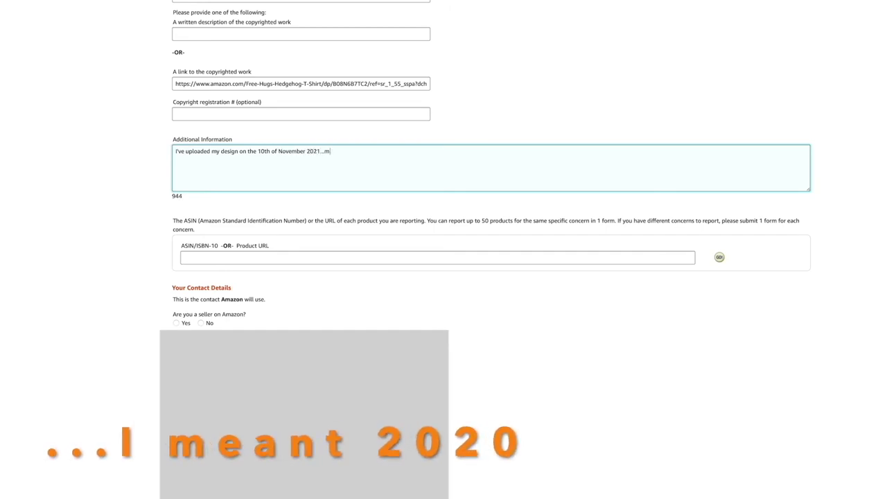
pyautogui.write(' h')
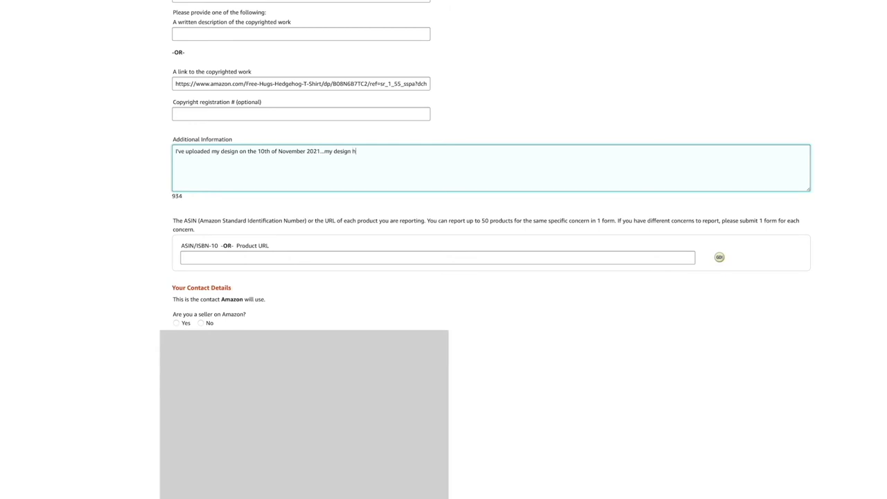
pyautogui.write('as been stolen and re uploaded by this seller ')
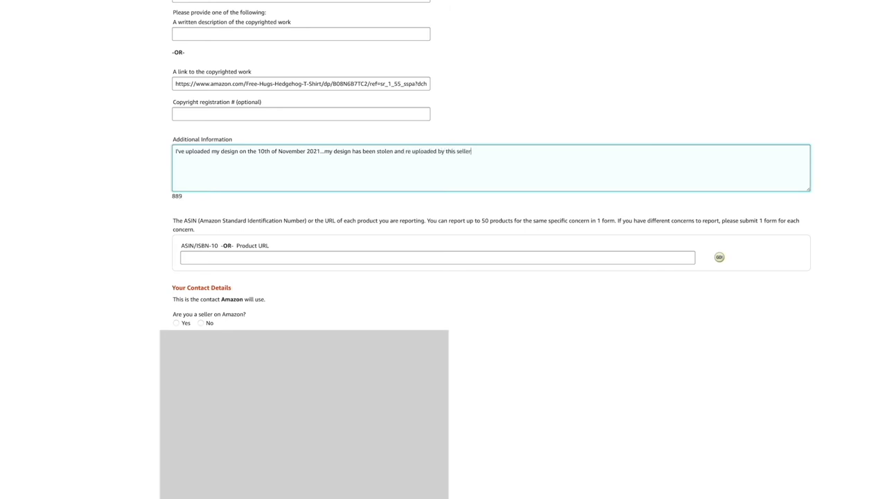
pyautogui.write('in date .....')
# Review the Additional Information statement, particularly the date given for the original design upload.
pyautogui.moveTo(176, 150); pyautogui.dragTo(487, 167)
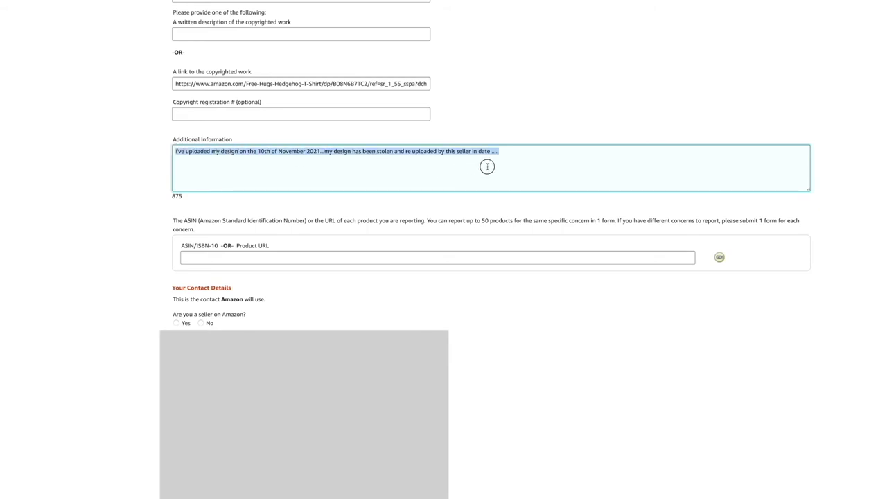
pyautogui.click(478, 170)
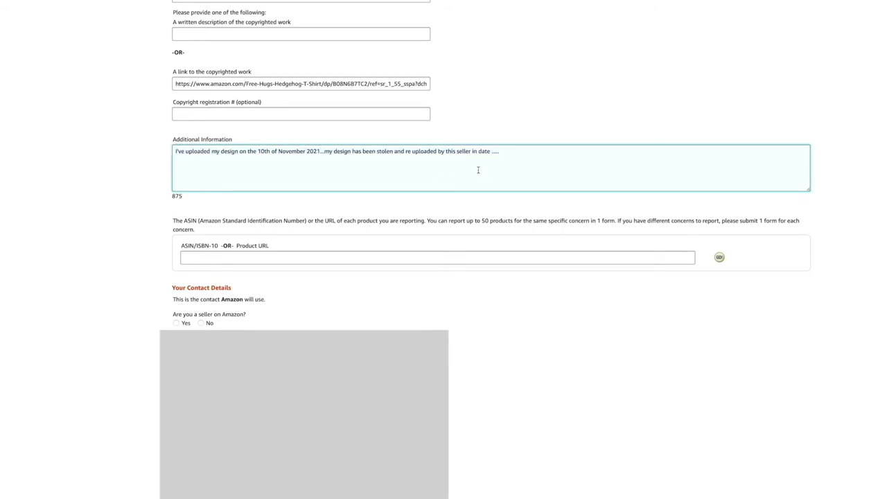
pyautogui.click(259, 151)
pyautogui.moveTo(259, 152); pyautogui.dragTo(321, 152)
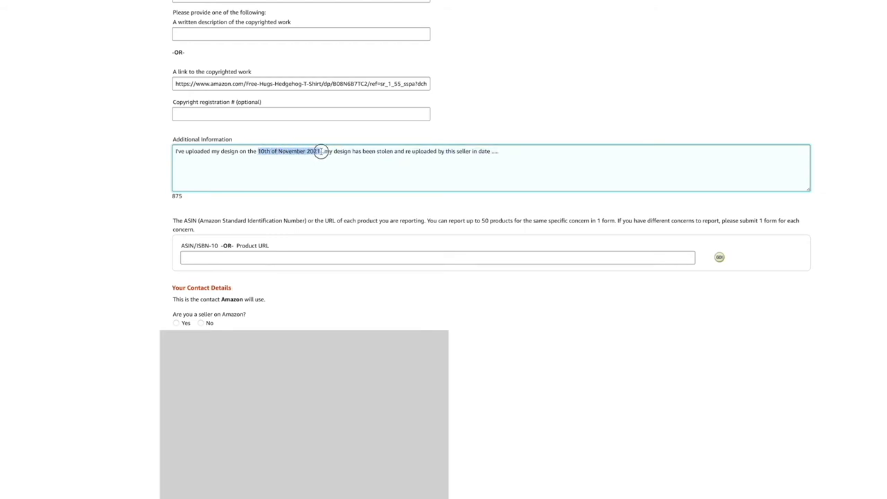
pyautogui.click(516, 152)
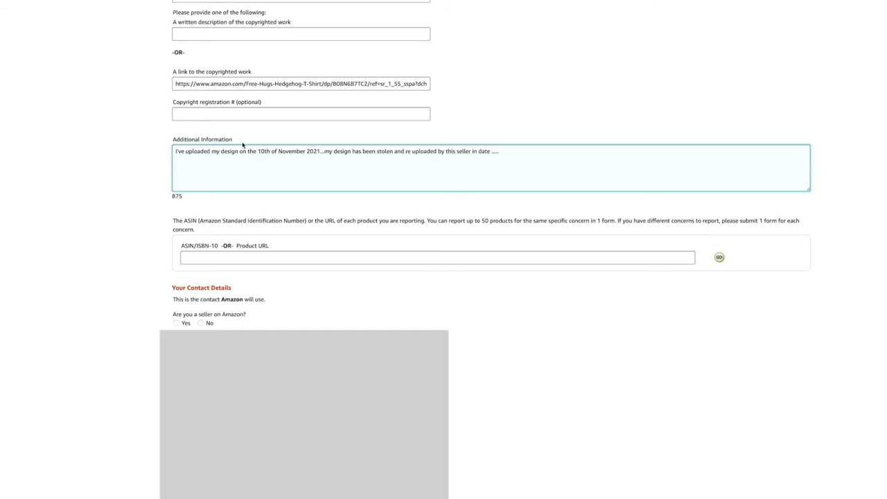
pyautogui.moveTo(258, 151); pyautogui.dragTo(301, 151)
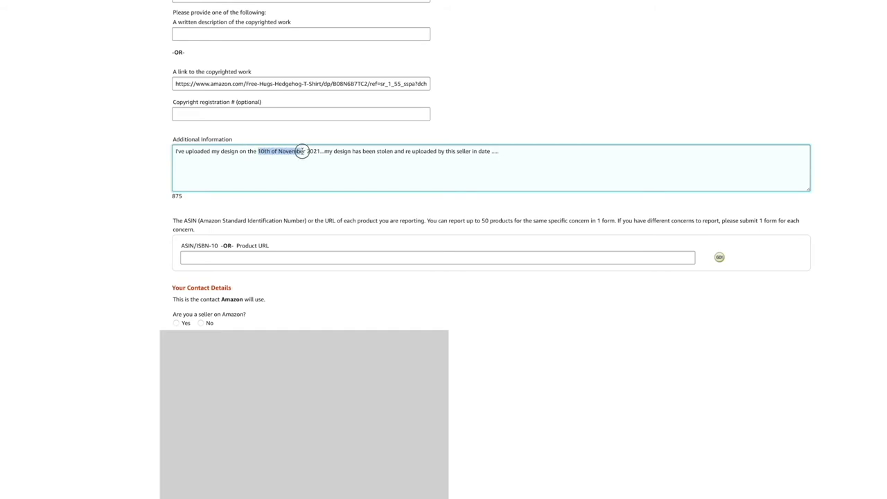
# Replace the dots ending the Additional Information statement with "01st October 2021." and add two line breaks.
pyautogui.click(506, 151)
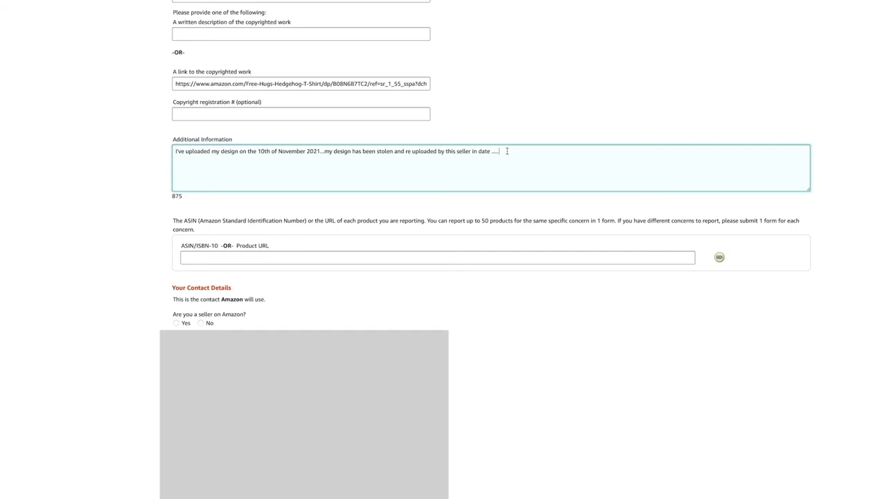
pyautogui.press('BackSpace')
pyautogui.press('BackSpace')
pyautogui.press('BackSpace')
pyautogui.press('BackSpace')
pyautogui.write('01st october 2021.')
pyautogui.press('Return')
pyautogui.press('Return')
# Compare the original upload date with the seller's re-upload date in the completed Additional Information statement.
pyautogui.hotkey('ctrl', 'a')
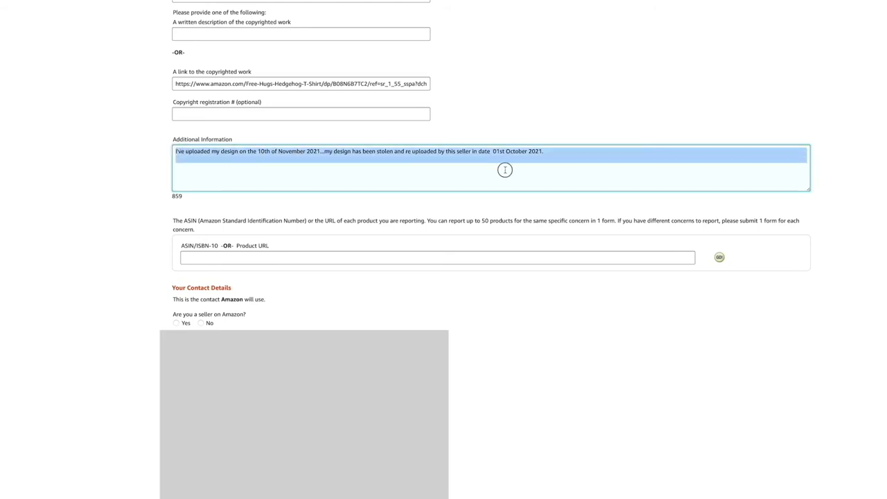
pyautogui.click(545, 172)
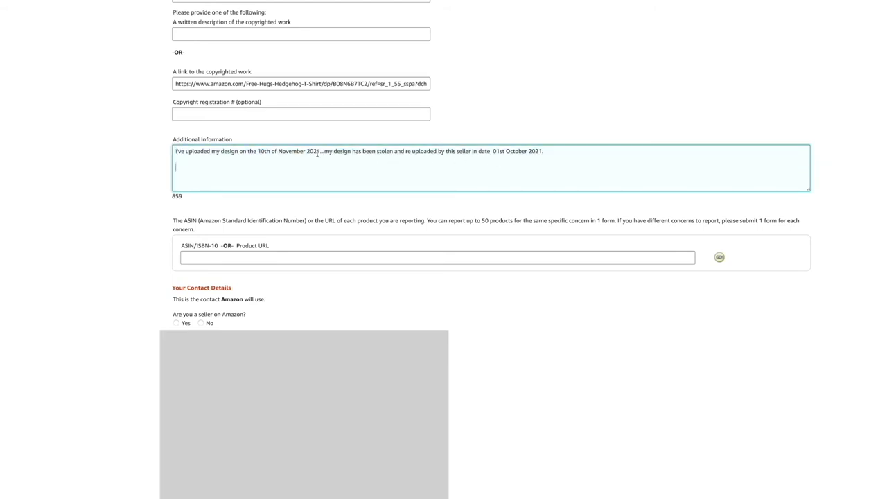
pyautogui.moveTo(175, 151); pyautogui.dragTo(551, 154)
pyautogui.click(364, 156)
pyautogui.moveTo(258, 152); pyautogui.dragTo(319, 151)
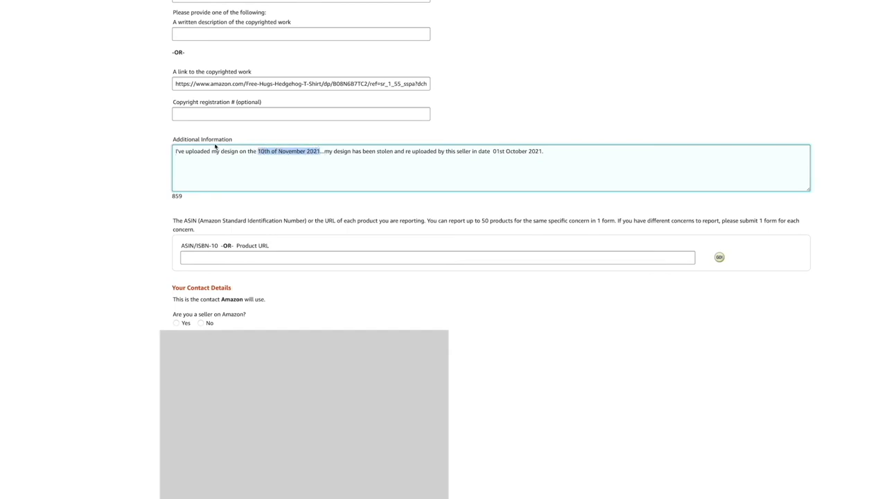
pyautogui.click(471, 153)
pyautogui.moveTo(493, 151); pyautogui.dragTo(559, 149)
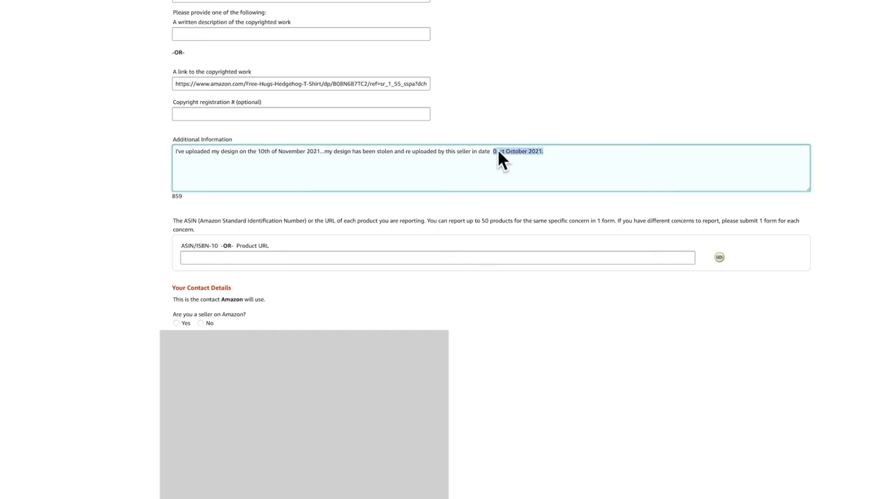
pyautogui.click(556, 152)
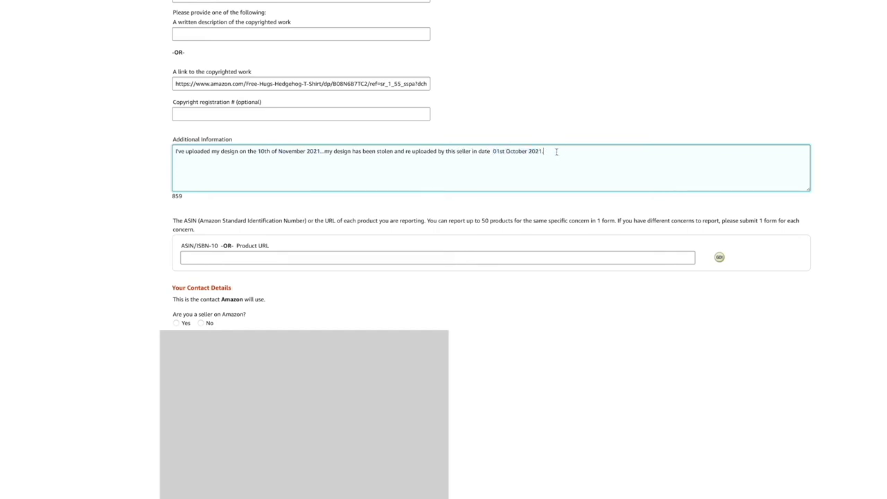
# Add another line break after the dated statement in Additional Information.
pyautogui.press('Return')
pyautogui.scroll(-1, 372, 174)
pyautogui.scroll(-1, 354, 169)
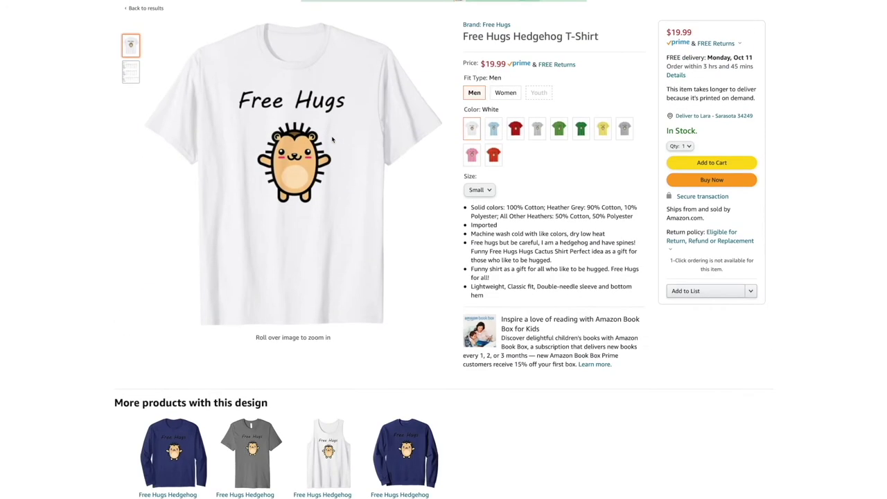
# Examine the Free Hugs Hedgehog T-Shirt listing's product details, including first available date, manufacturer, ASIN and Best Sellers Rank.
pyautogui.scroll(1, 294, 190)
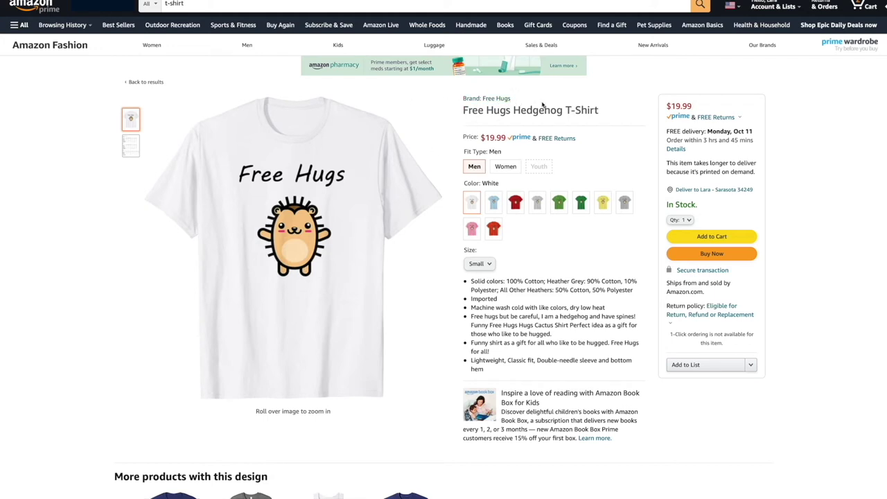
pyautogui.scroll(-7, 382, 265)
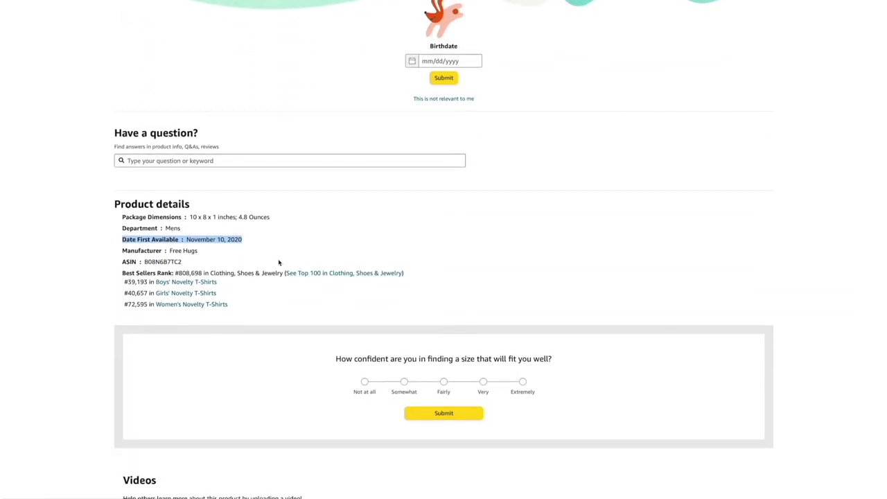
pyautogui.moveTo(112, 204); pyautogui.dragTo(208, 204)
pyautogui.click(323, 237)
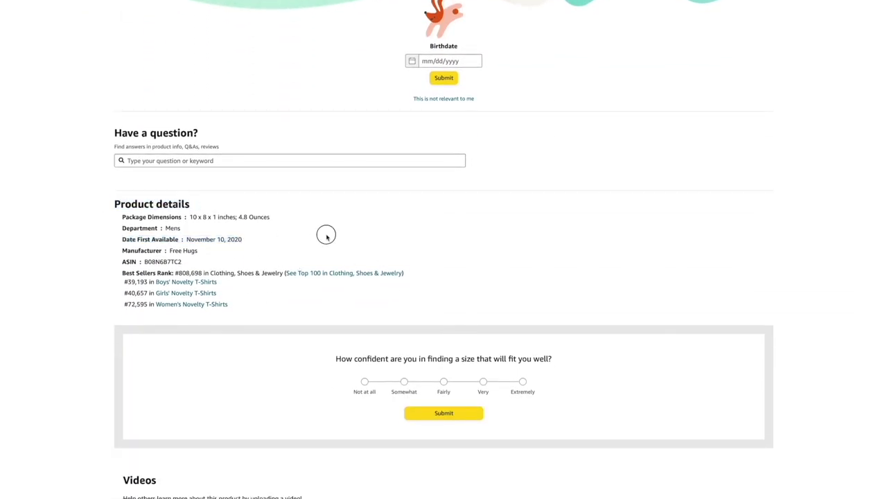
pyautogui.moveTo(144, 261); pyautogui.dragTo(201, 265)
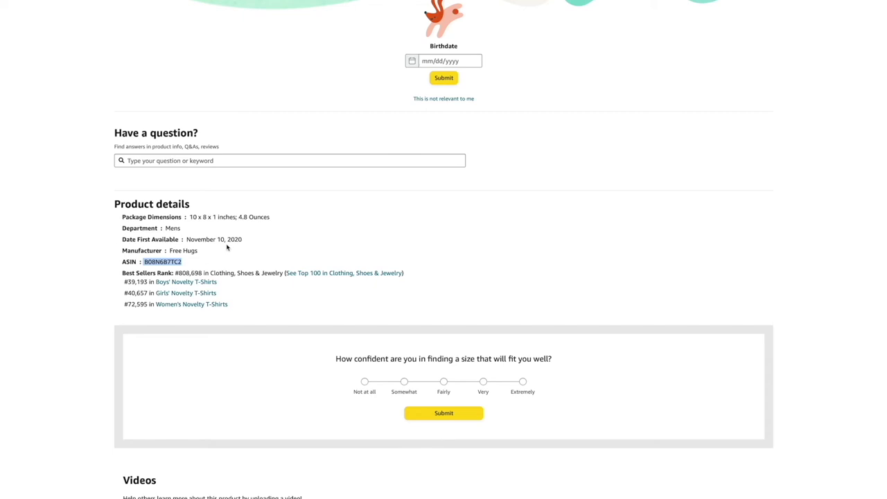
pyautogui.moveTo(123, 240); pyautogui.dragTo(245, 239)
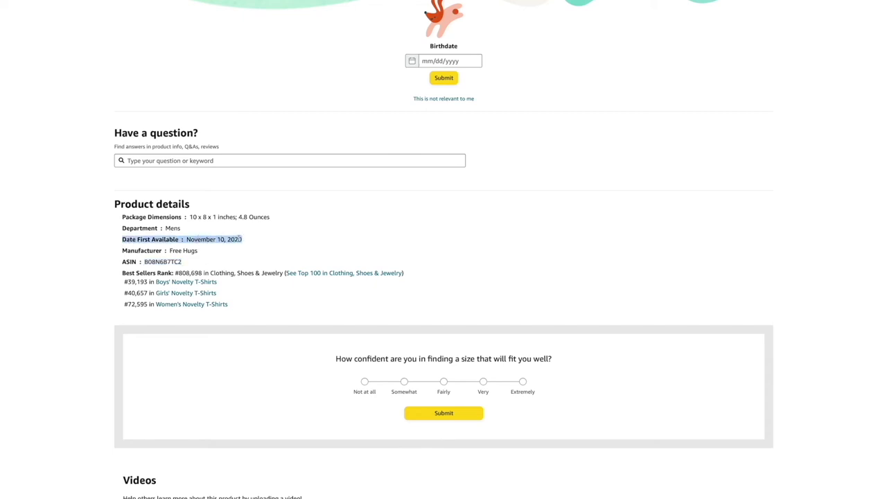
pyautogui.click(199, 264)
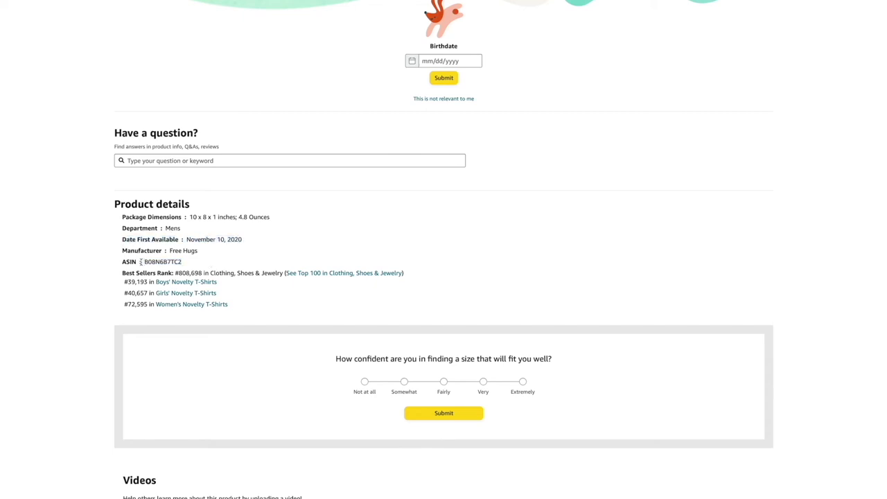
pyautogui.moveTo(169, 251); pyautogui.dragTo(267, 258)
pyautogui.moveTo(122, 273); pyautogui.dragTo(245, 312)
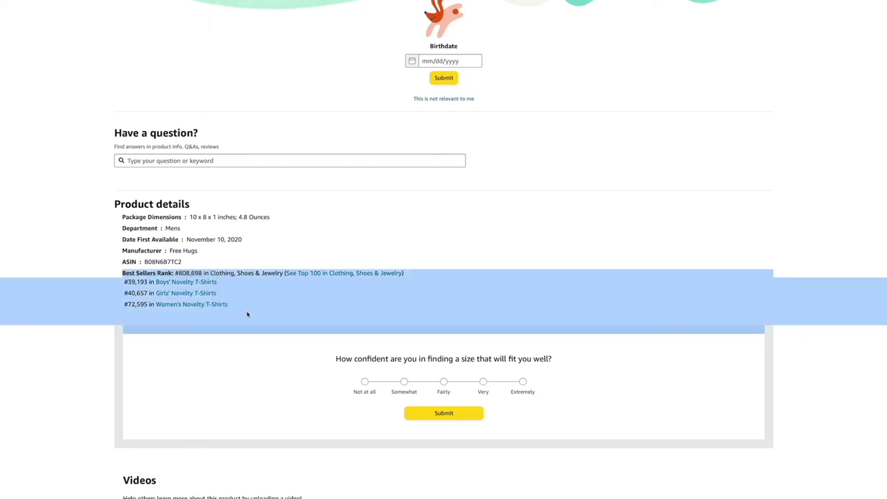
pyautogui.click(247, 314)
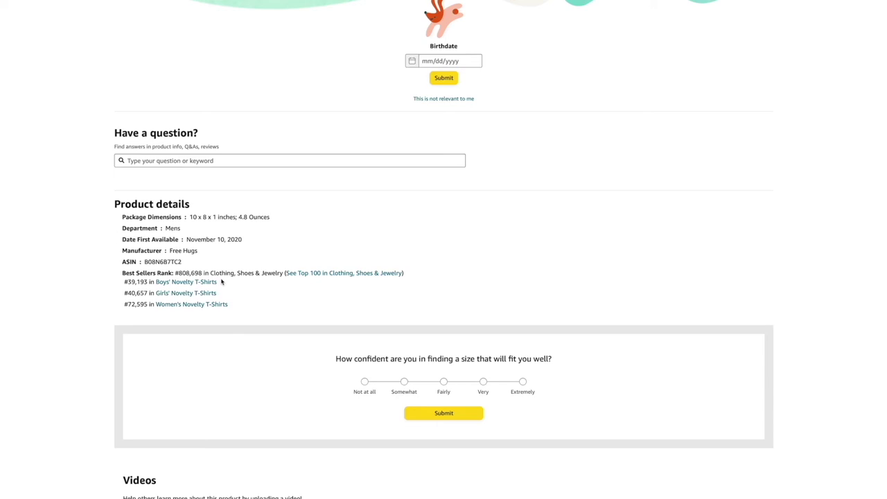
pyautogui.moveTo(121, 275); pyautogui.dragTo(242, 312)
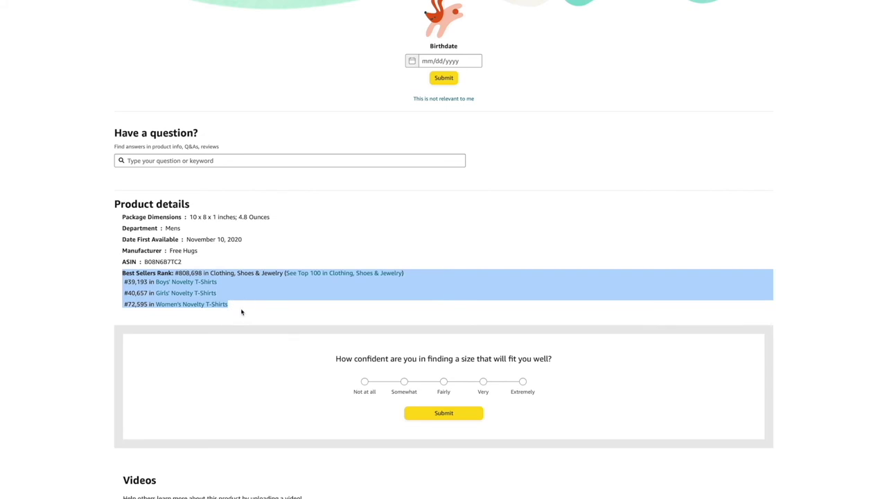
pyautogui.click(242, 312)
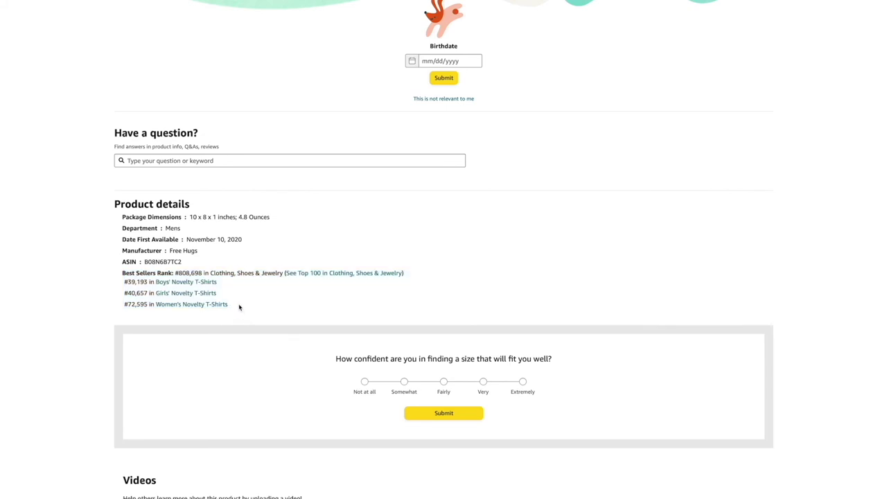
# Copy the ASIN B08N6B7TC2 from the product details of the Free Hugs Hedgehog T-Shirt listing.
pyautogui.doubleClick(162, 262)
pyautogui.press('super+c')
pyautogui.click(90, 0)
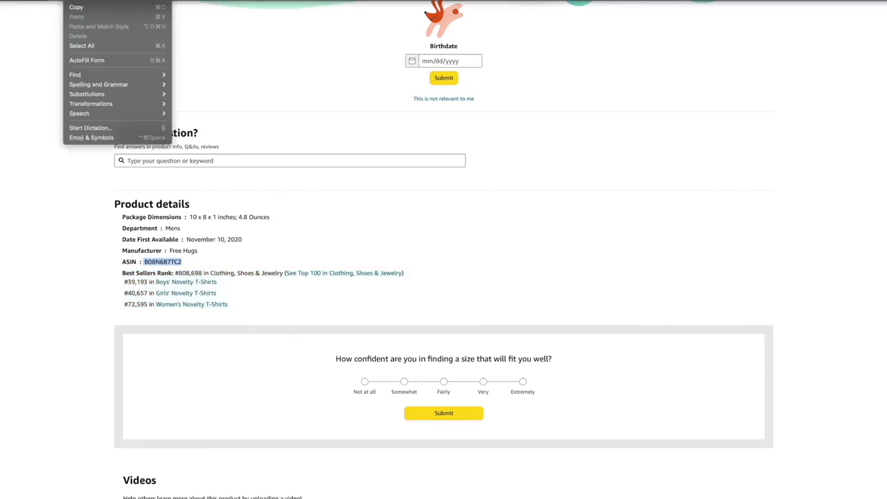
pyautogui.click(93, 8)
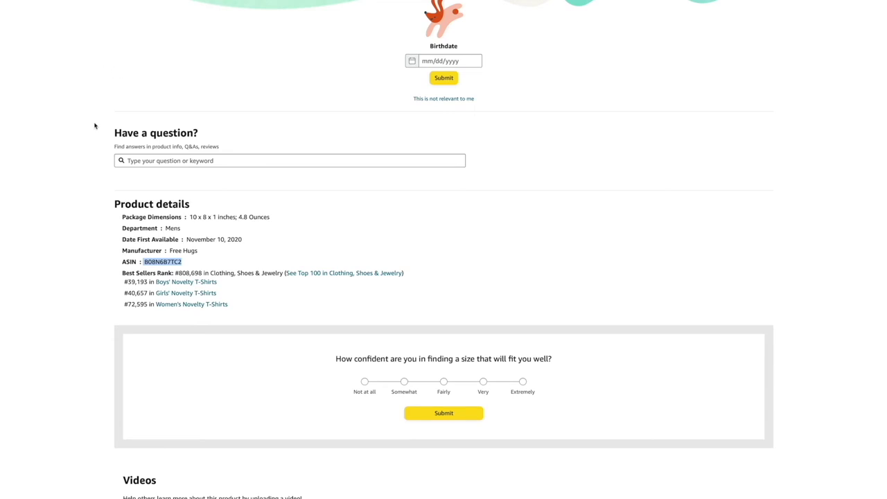
# Return to the Report Infringement form and add the copied ASIN B08N6B7TC2 as the reported product.
pyautogui.hotkey('ctrl', 'Tab')
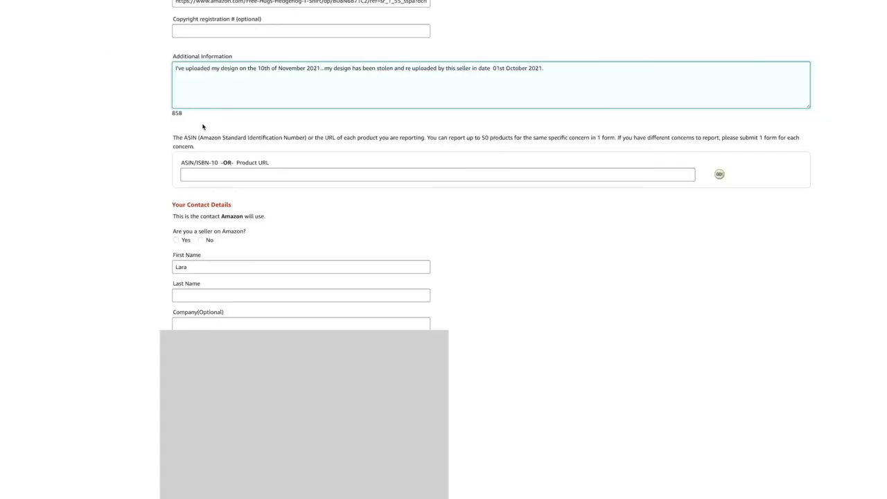
pyautogui.scroll(4, 226, 170)
pyautogui.scroll(3, 226, 169)
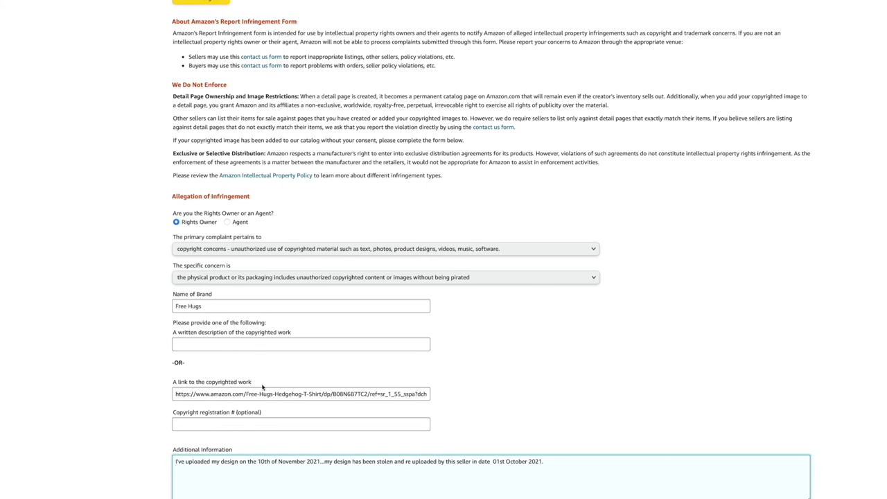
pyautogui.click(225, 394)
pyautogui.scroll(-4, 416, 375)
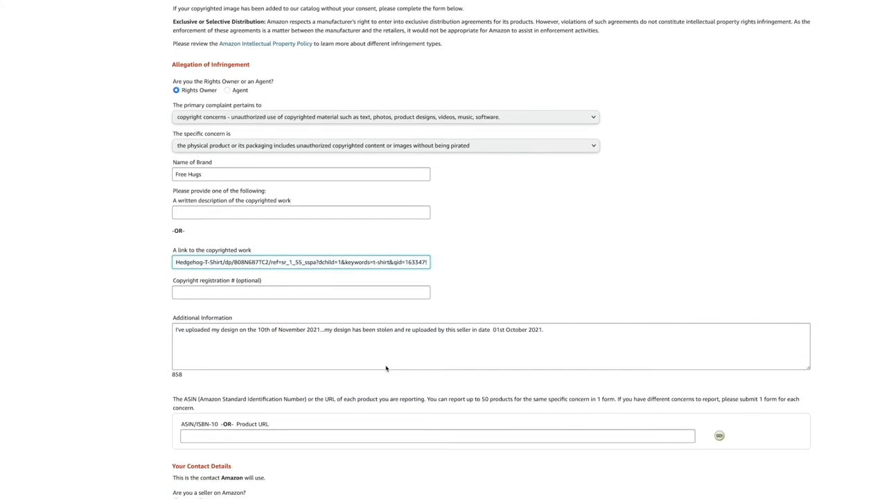
pyautogui.click(197, 321)
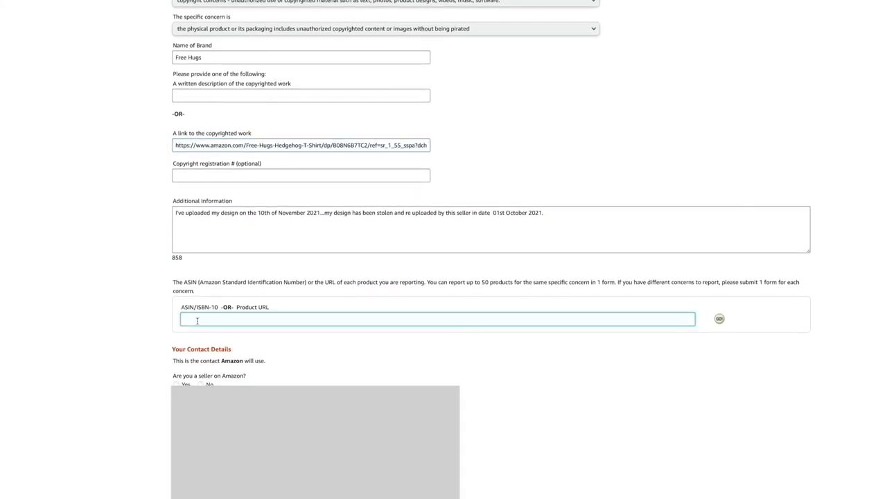
pyautogui.click(87, 1)
pyautogui.moveTo(71, 1)
pyautogui.click(76, 17)
pyautogui.press('Return')
pyautogui.scroll(-2, 339, 226)
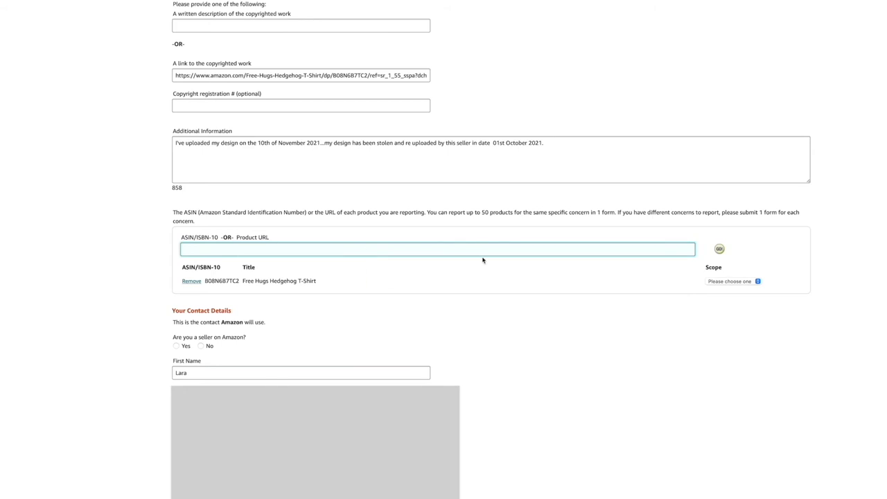
# Set the scope of the reported Free Hugs Hedgehog T-Shirt to ASIN/ISBN-10.
pyautogui.click(758, 282)
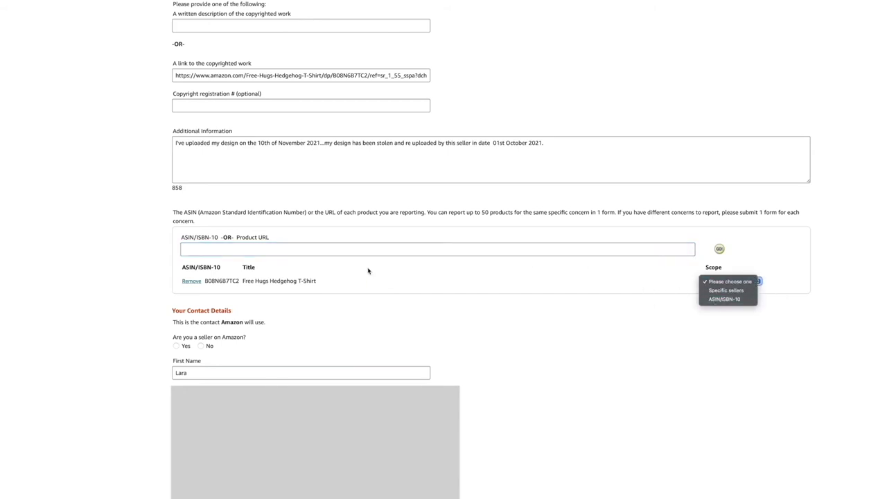
pyautogui.click(626, 279)
pyautogui.click(745, 283)
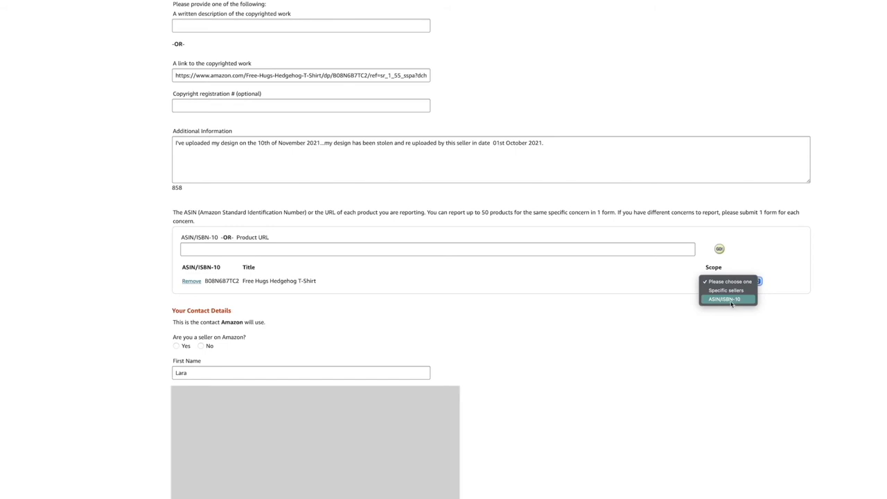
pyautogui.click(739, 301)
pyautogui.scroll(-1, 631, 286)
pyautogui.click(714, 272)
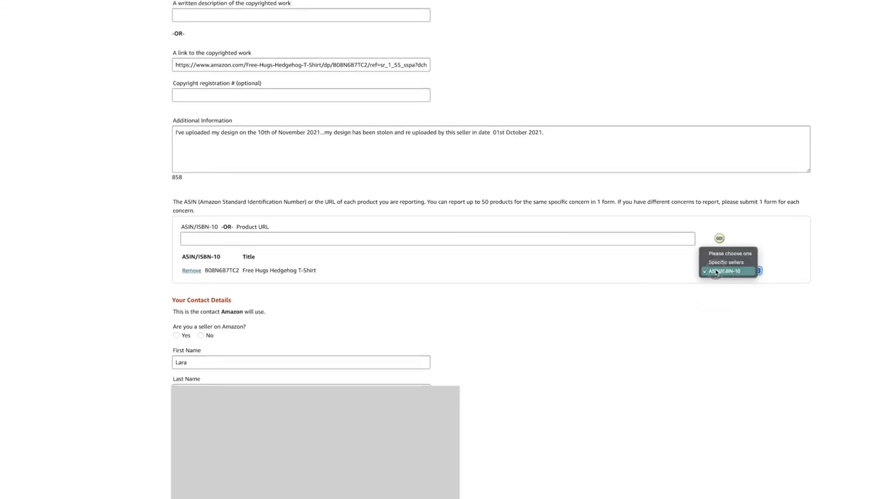
pyautogui.click(716, 272)
# Answer Yes to the question about being a seller on Amazon in Your Contact Details.
pyautogui.scroll(-5, 576, 279)
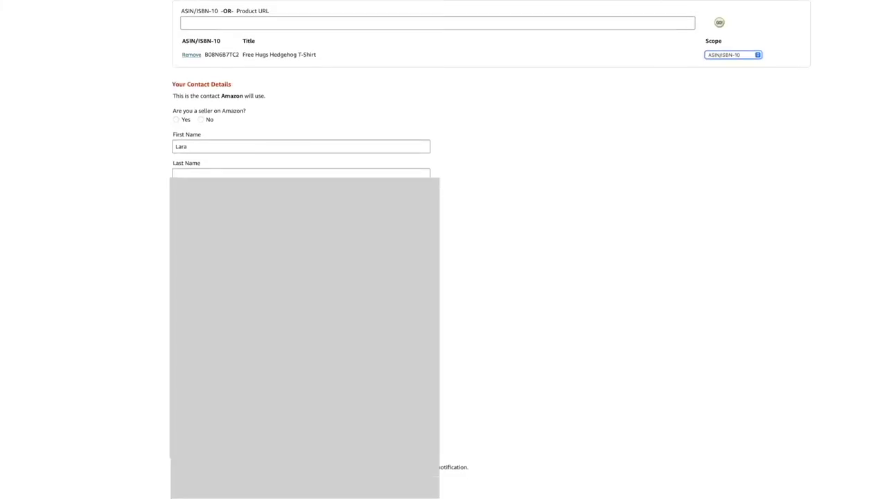
pyautogui.scroll(1, 236, 132)
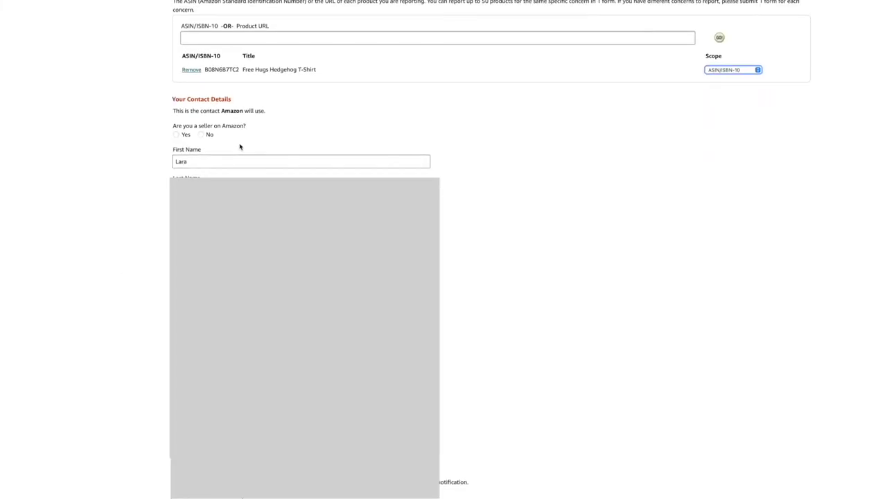
pyautogui.tripleClick(195, 129)
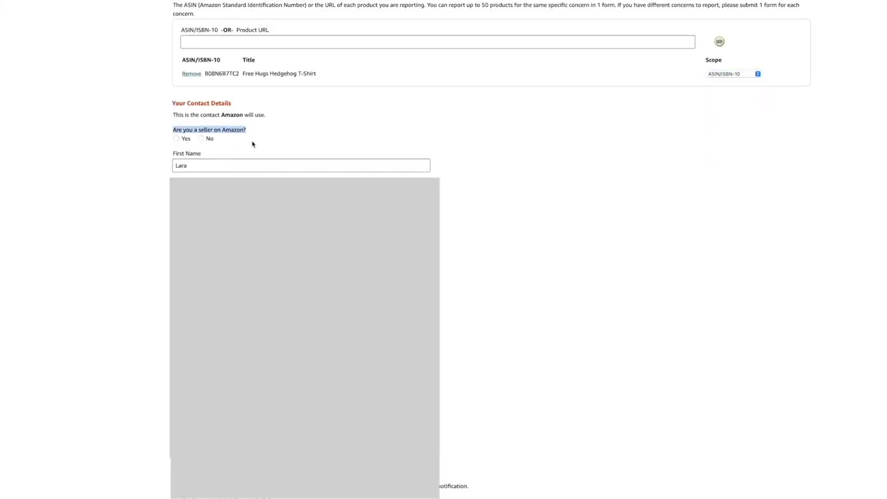
pyautogui.click(176, 139)
pyautogui.click(208, 166)
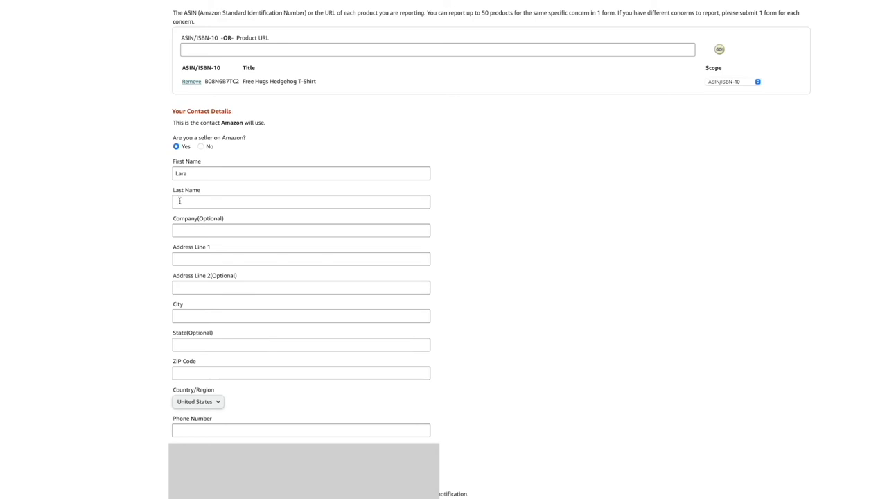
# Examine the Secondary Contact Details section, including its name and e-mail address fields shared with third-party sellers.
pyautogui.scroll(-5, 180, 200)
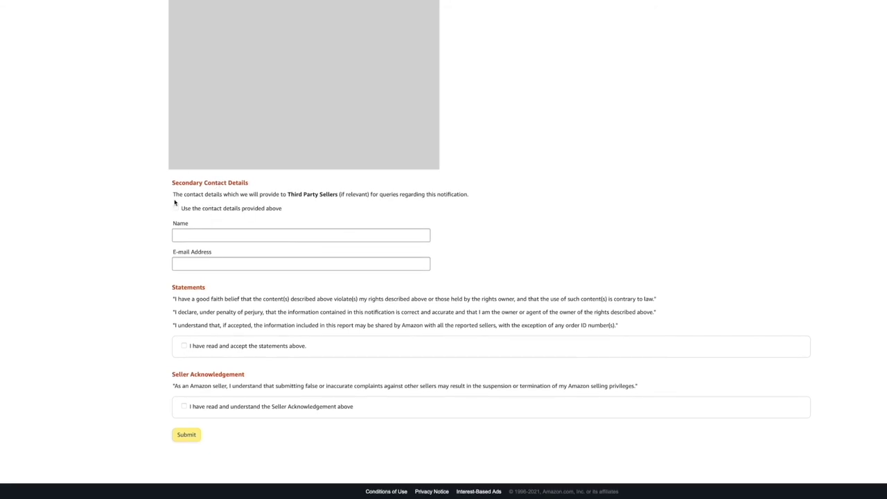
pyautogui.moveTo(172, 182); pyautogui.dragTo(254, 185)
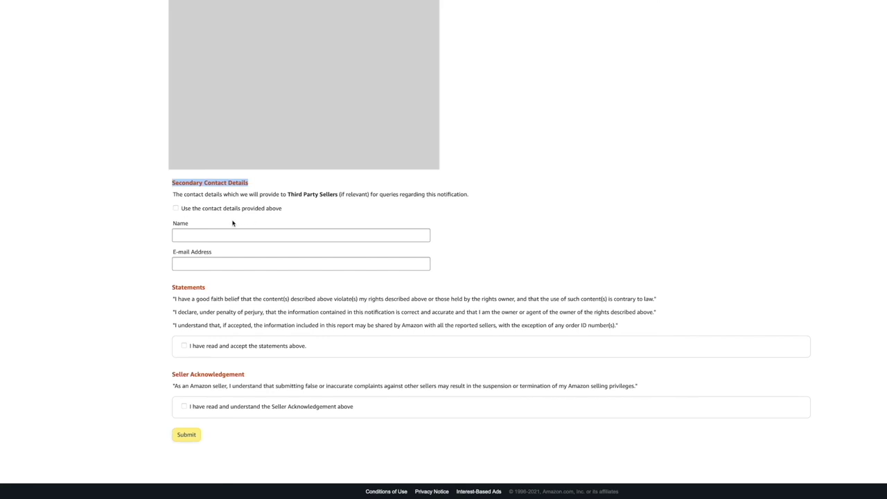
pyautogui.click(204, 237)
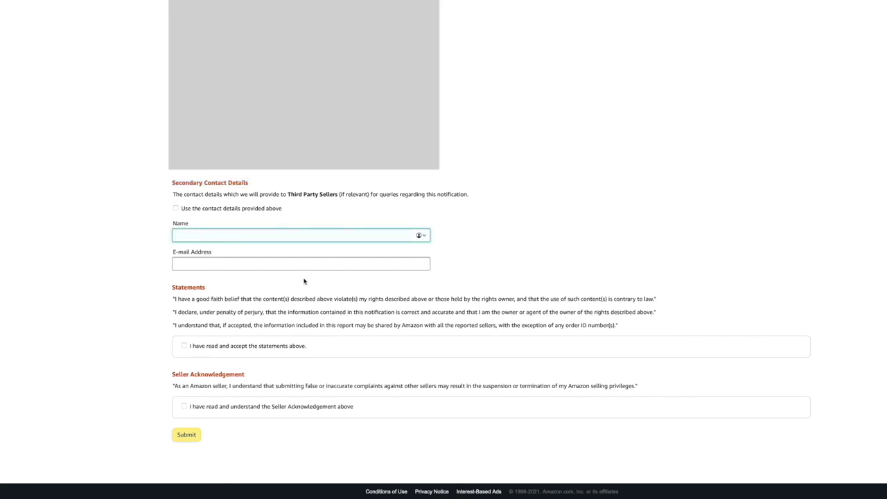
pyautogui.click(218, 260)
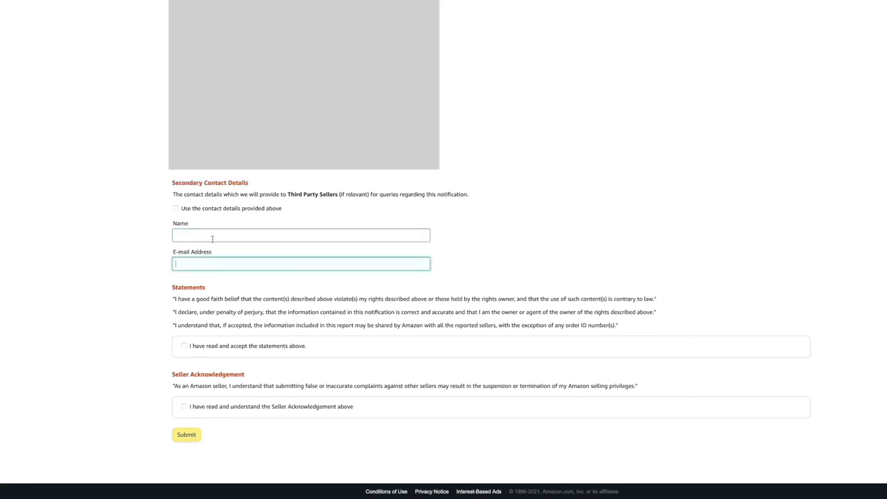
pyautogui.click(210, 260)
pyautogui.click(206, 236)
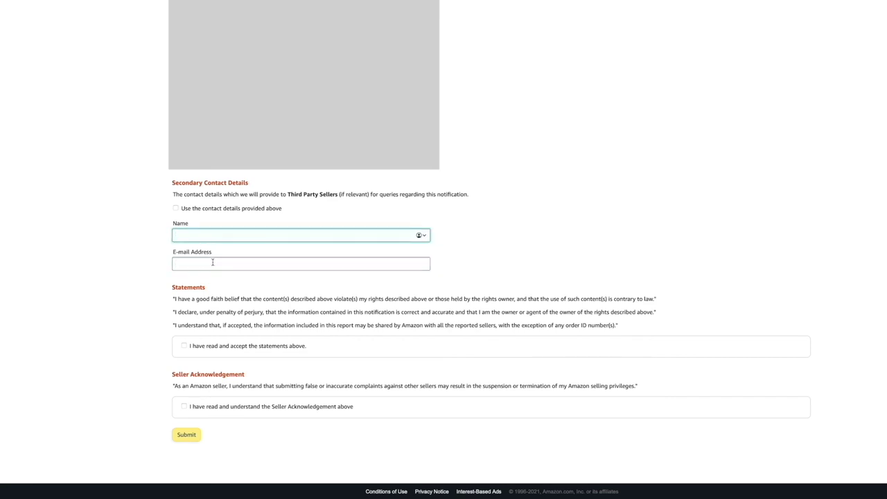
pyautogui.click(213, 263)
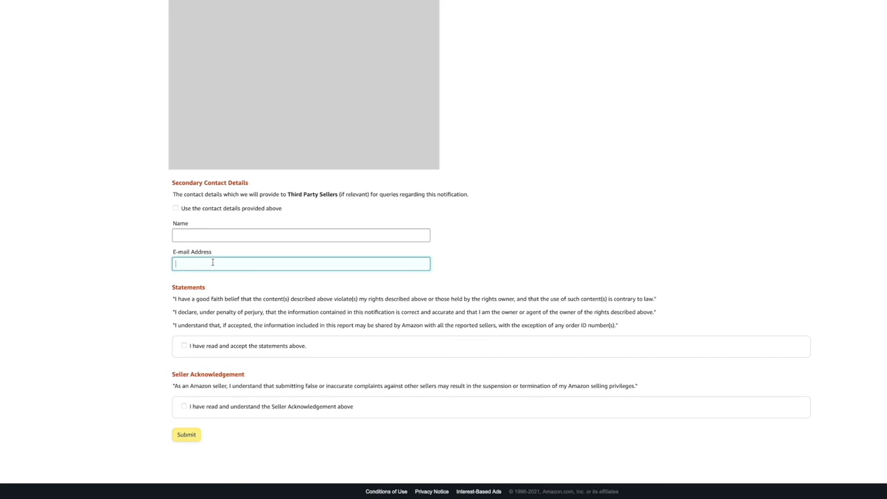
pyautogui.click(190, 235)
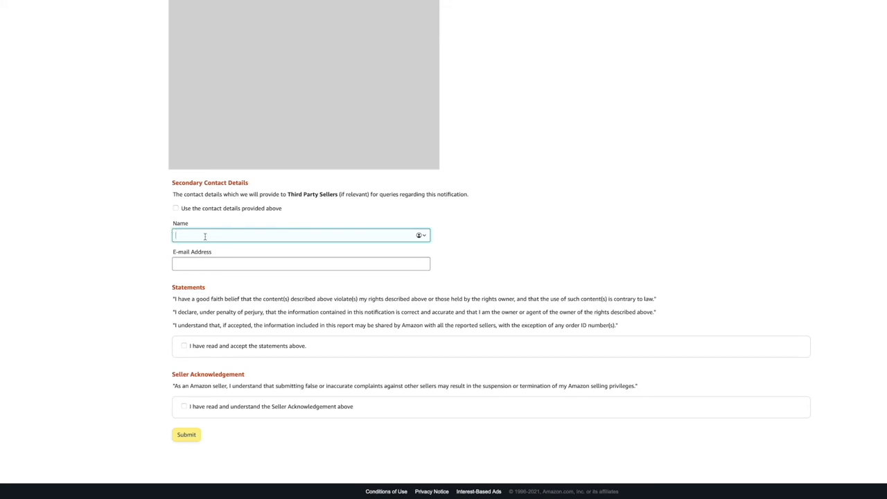
pyautogui.click(187, 263)
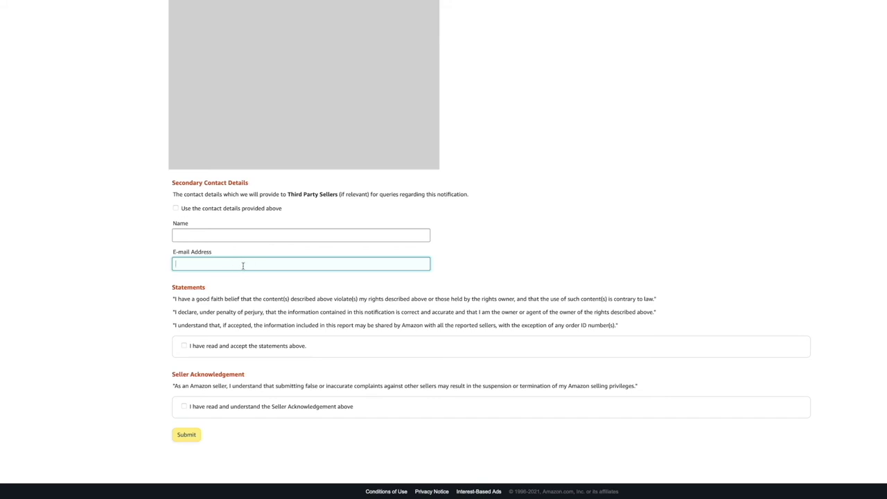
pyautogui.click(203, 262)
pyautogui.click(204, 235)
pyautogui.click(182, 264)
# Accept the form's legal statements and confirm having read and understood the Seller Acknowledgement.
pyautogui.click(184, 346)
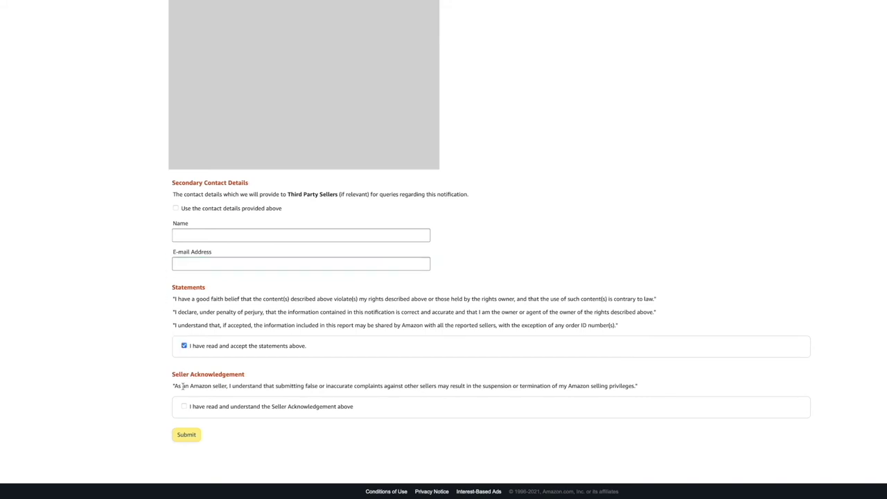
pyautogui.click(186, 409)
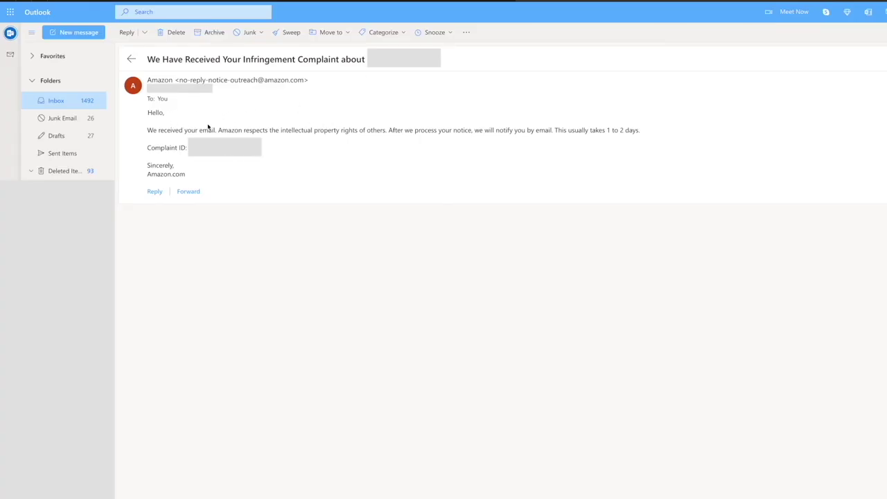
# Read Amazon's complaint acknowledgement e-mail and the opening of the e-mail titled Your Notice to Amazon Requires Additional Information.
pyautogui.moveTo(147, 127); pyautogui.dragTo(368, 137)
pyautogui.click(464, 141)
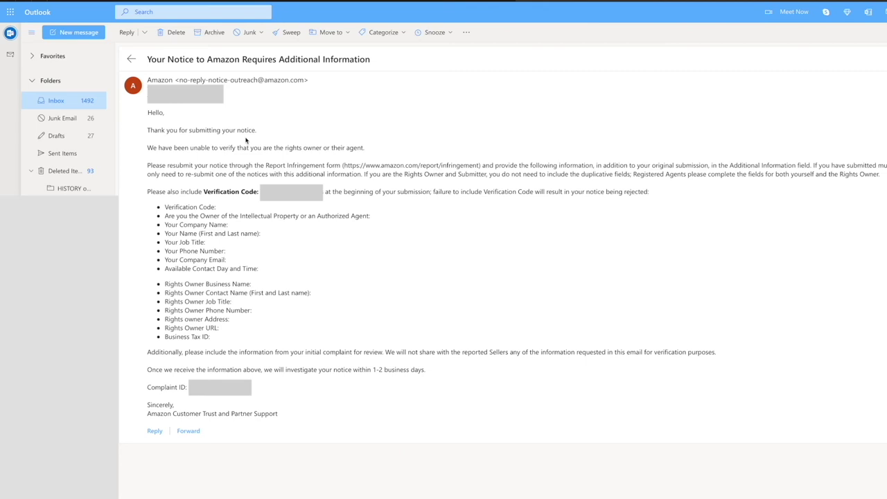
pyautogui.moveTo(147, 60); pyautogui.dragTo(256, 66)
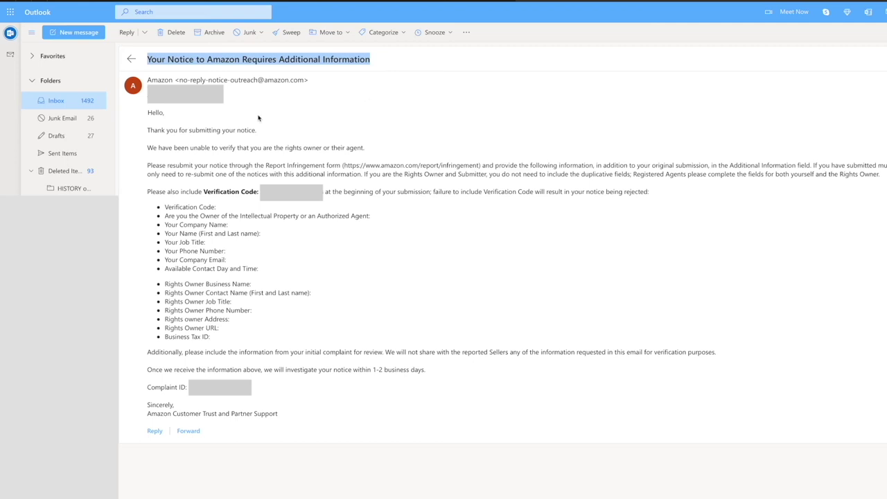
pyautogui.click(147, 132)
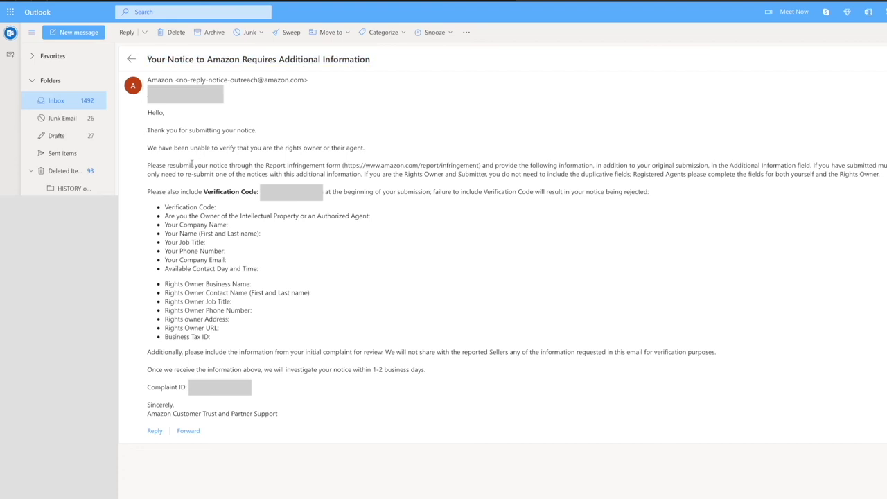
pyautogui.moveTo(147, 147); pyautogui.dragTo(373, 161)
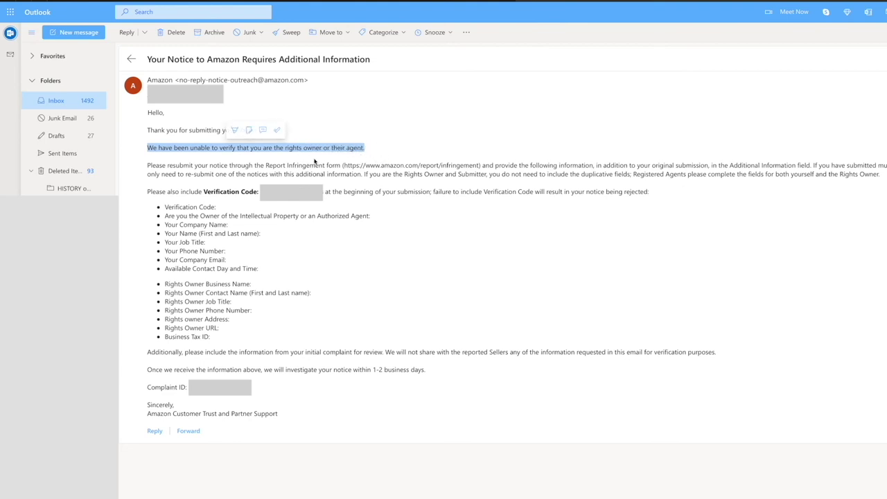
pyautogui.click(391, 147)
pyautogui.click(365, 149)
pyautogui.moveTo(365, 150); pyautogui.dragTo(142, 147)
# Examine the verification code instruction and the list of submitter and rights owner details requested in Amazon's e-mail.
pyautogui.moveTo(202, 191); pyautogui.dragTo(326, 192)
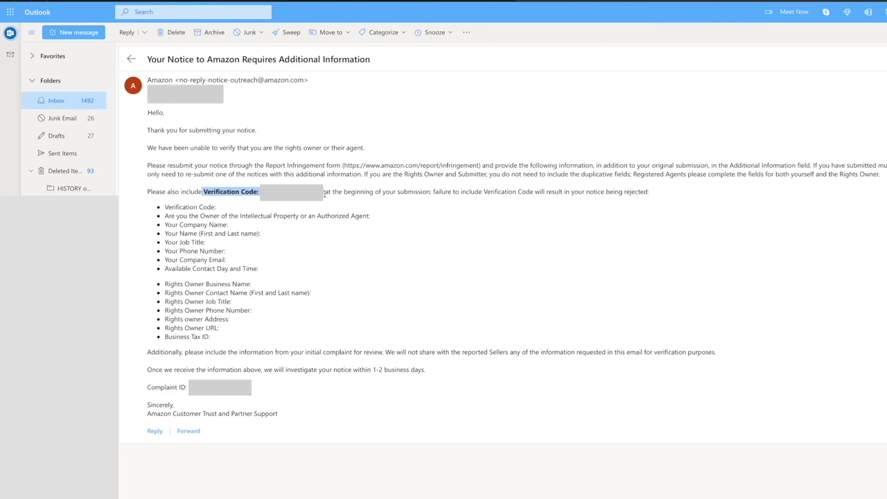
pyautogui.click(214, 194)
pyautogui.moveTo(204, 192); pyautogui.dragTo(323, 192)
pyautogui.click(328, 211)
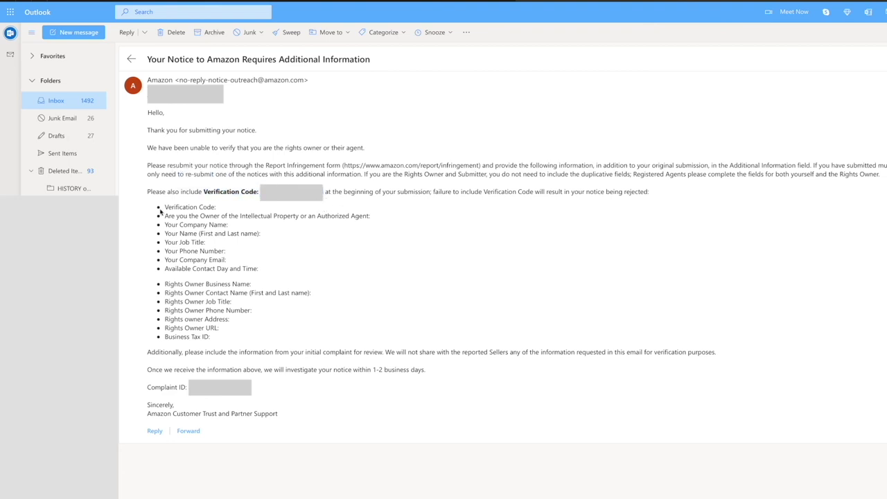
pyautogui.moveTo(164, 207); pyautogui.dragTo(245, 344)
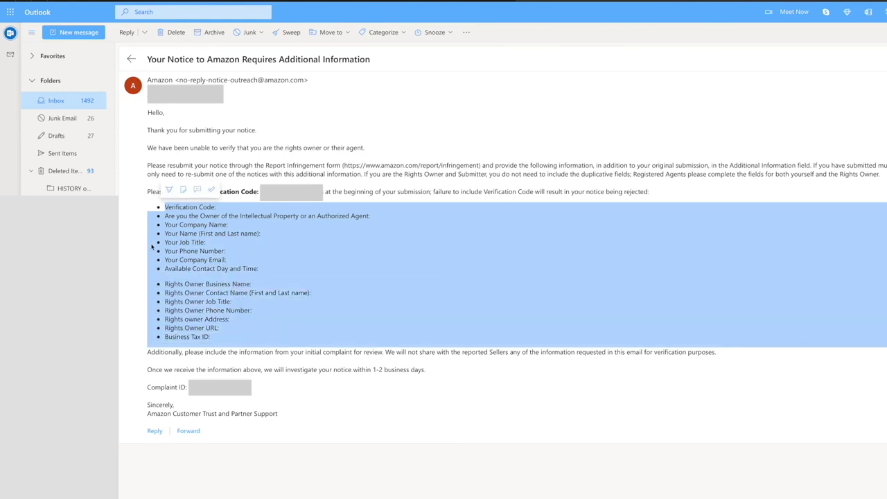
pyautogui.click(135, 236)
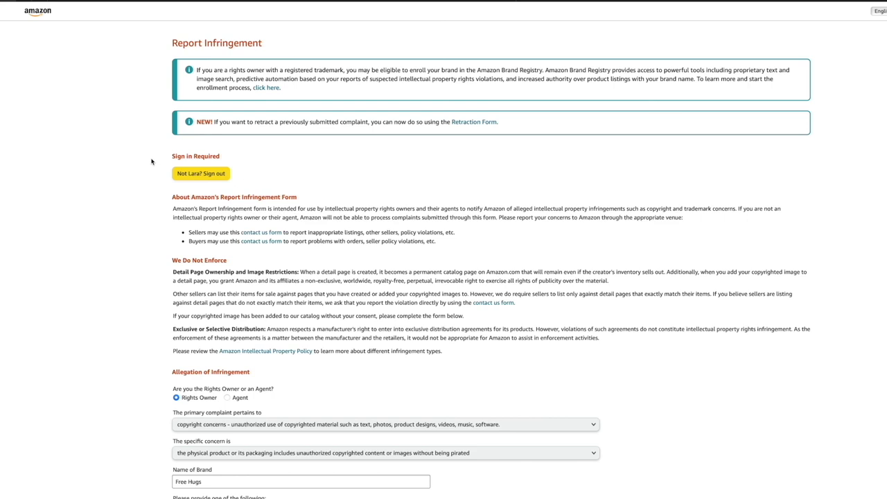
# Review the Report Infringement form from its introduction down to the Additional Information field.
pyautogui.scroll(-3, 151, 162)
pyautogui.scroll(-3, 151, 162)
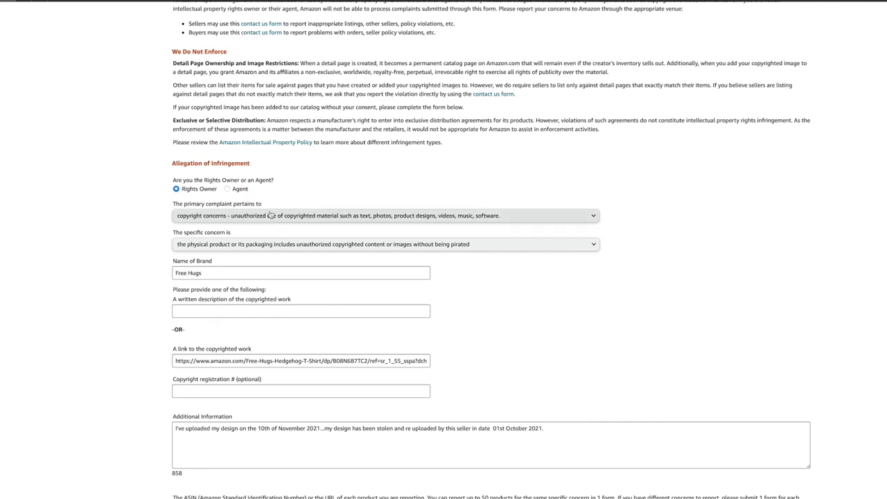
pyautogui.scroll(-1, 270, 216)
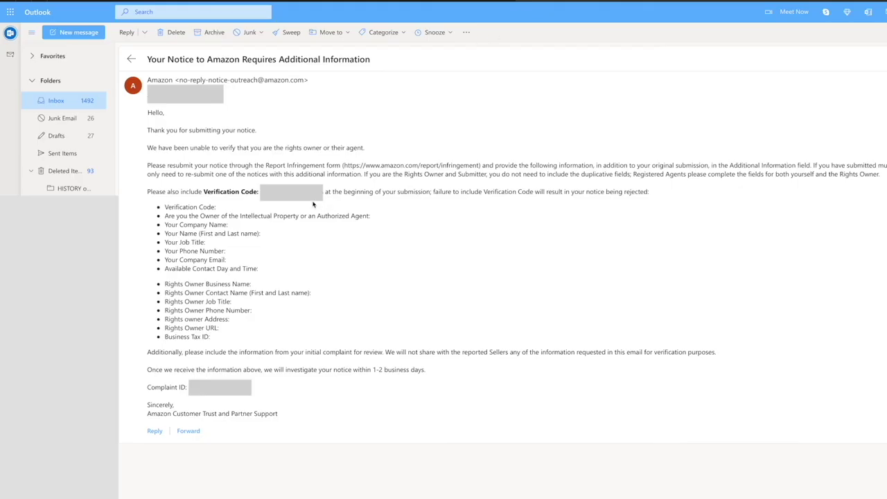
# Copy the verification code with its label from Amazon's e-mail and review the instruction on where to include it.
pyautogui.moveTo(203, 192); pyautogui.dragTo(326, 192)
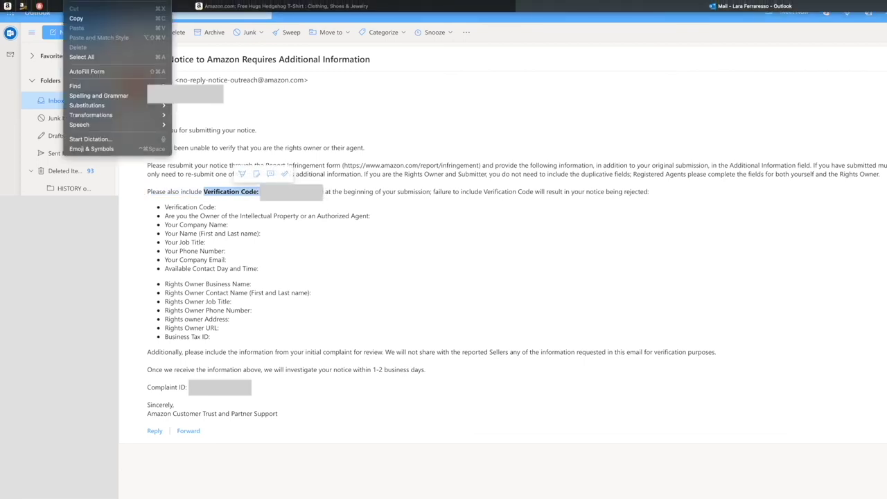
pyautogui.click(76, 18)
pyautogui.click(145, 197)
pyautogui.moveTo(146, 193); pyautogui.dragTo(371, 203)
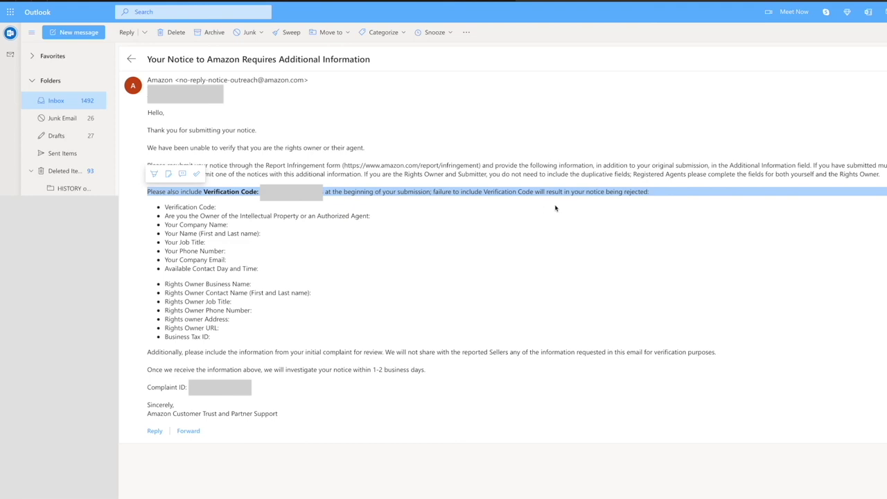
pyautogui.click(614, 207)
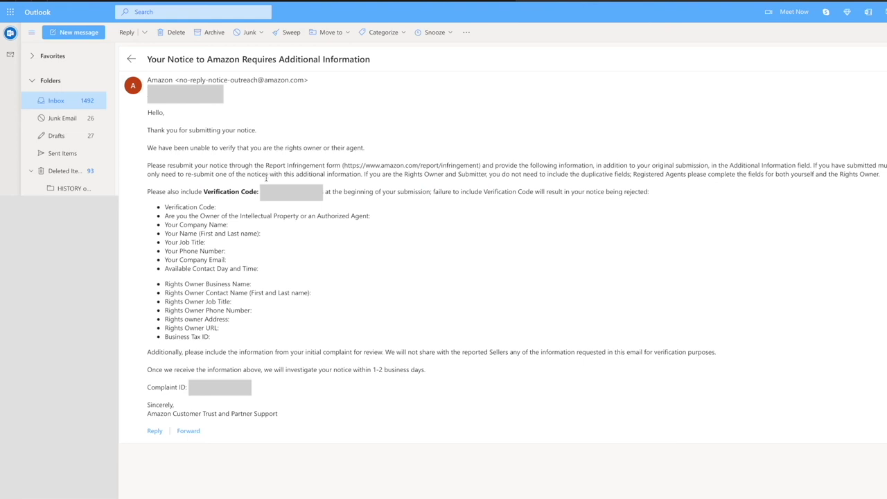
pyautogui.moveTo(204, 194); pyautogui.dragTo(325, 192)
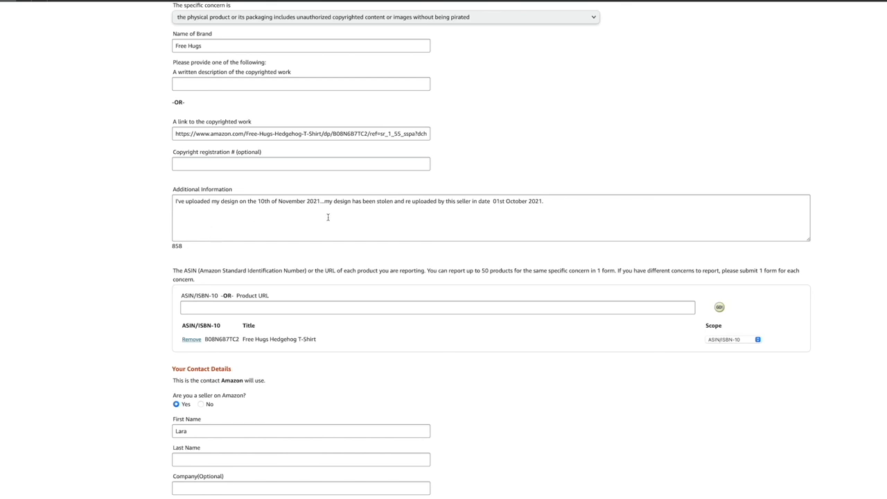
# Paste the verification code at the beginning of the Report Infringement form's Additional Information, on its own line above the existing statement.
pyautogui.click(174, 200)
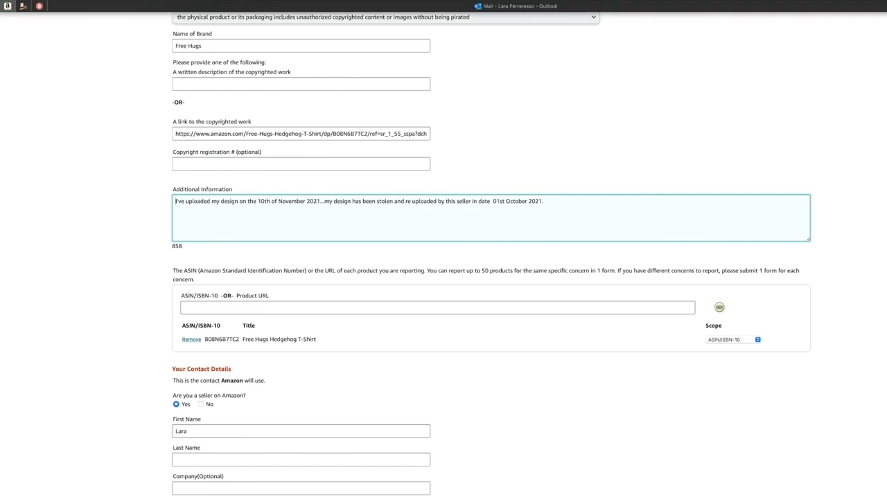
pyautogui.click(69, 4)
pyautogui.click(80, 28)
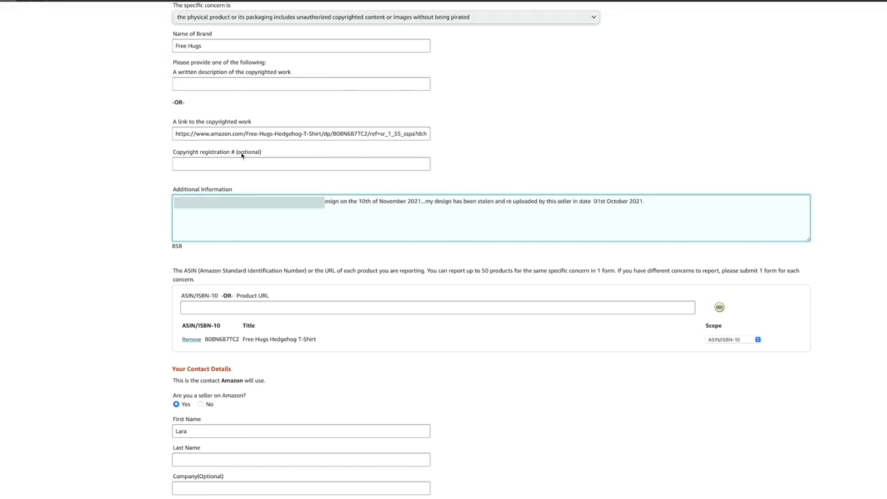
pyautogui.press('super+v')
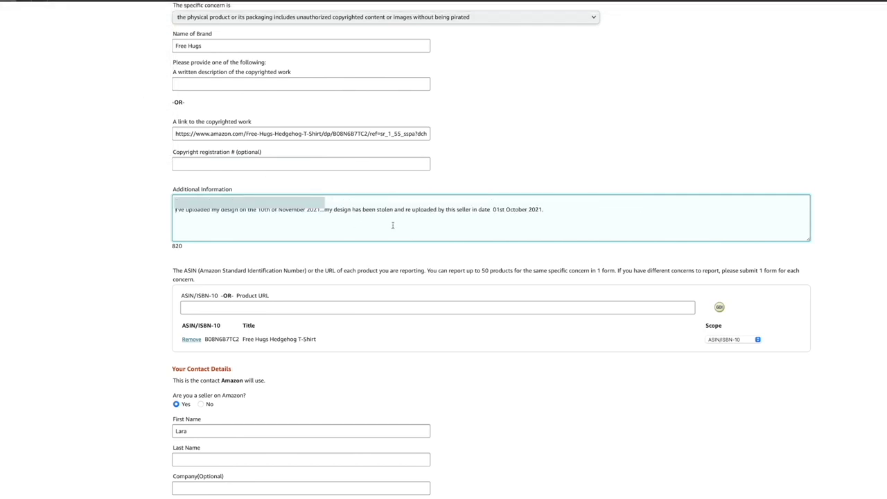
pyautogui.scroll(1, 509, 203)
pyautogui.moveTo(545, 210); pyautogui.dragTo(173, 217)
pyautogui.click(174, 219)
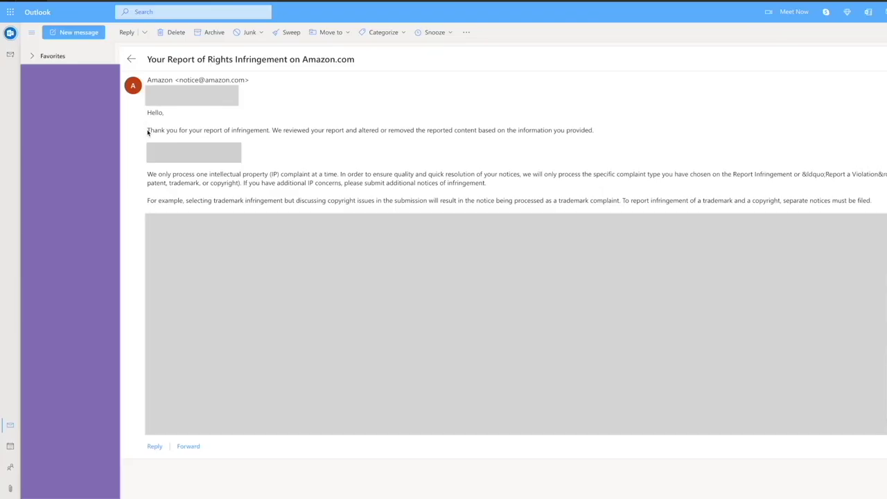
# Read Amazon's decision in the e-mail titled Your Report of Rights Infringement on Amazon.com, focusing on the action taken on the reported content.
pyautogui.click(153, 129)
pyautogui.moveTo(154, 129); pyautogui.dragTo(352, 149)
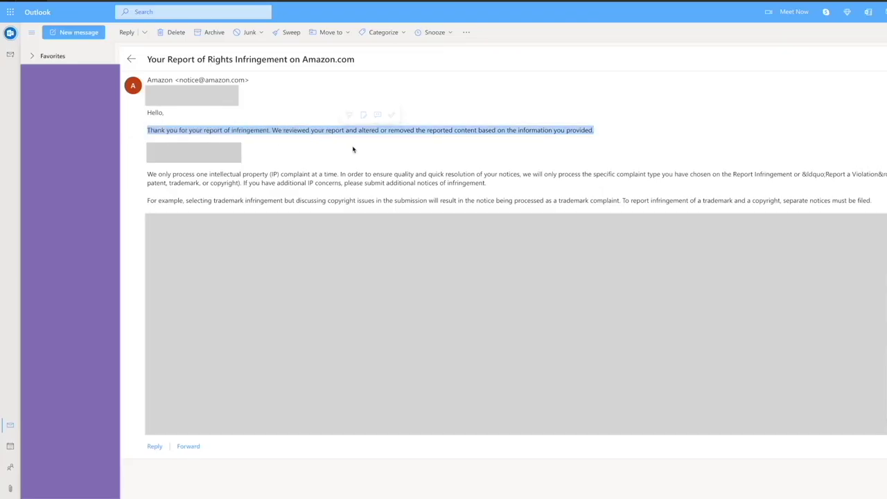
pyautogui.click(451, 156)
pyautogui.moveTo(359, 129); pyautogui.dragTo(601, 132)
pyautogui.click(473, 160)
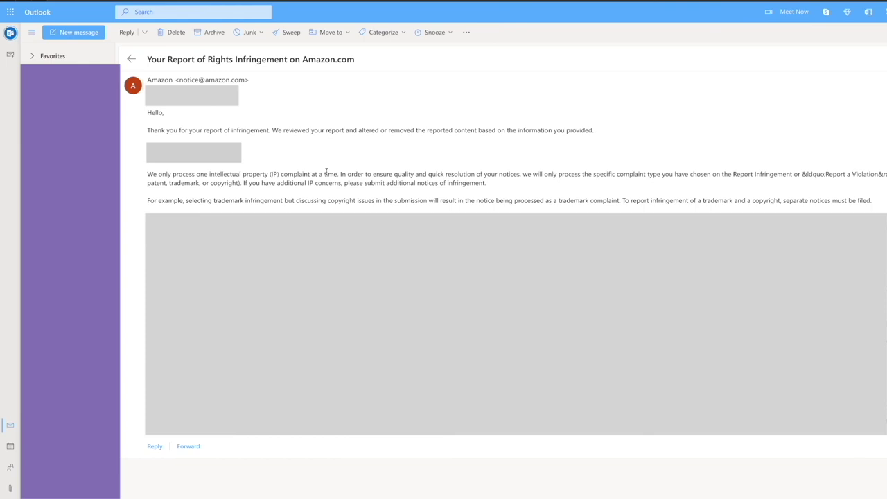
pyautogui.moveTo(388, 130); pyautogui.dragTo(414, 130)
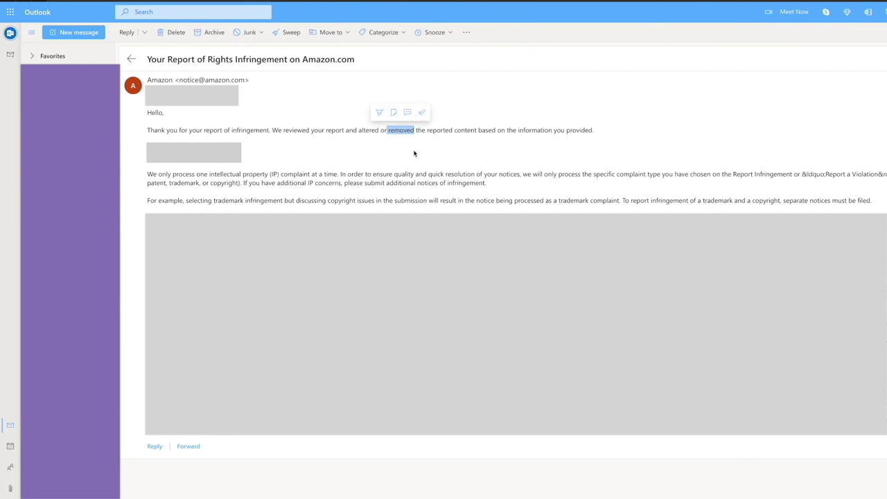
pyautogui.click(415, 153)
pyautogui.moveTo(389, 130); pyautogui.dragTo(424, 155)
pyautogui.click(424, 155)
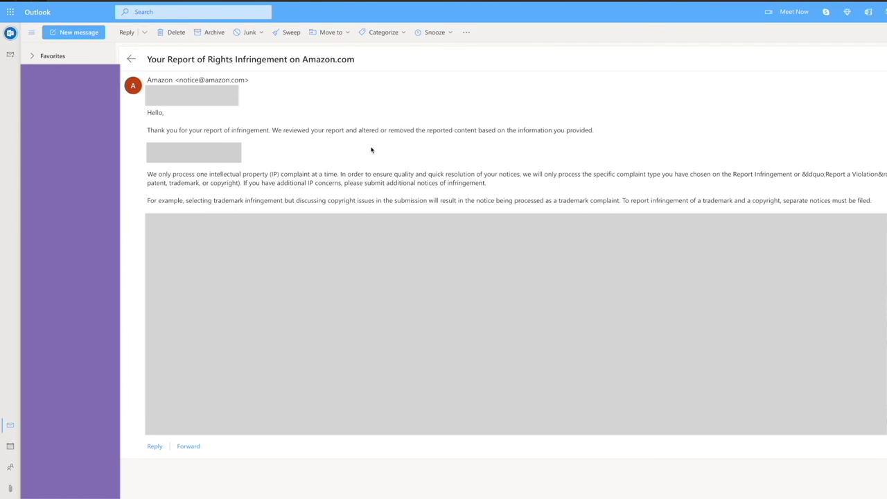